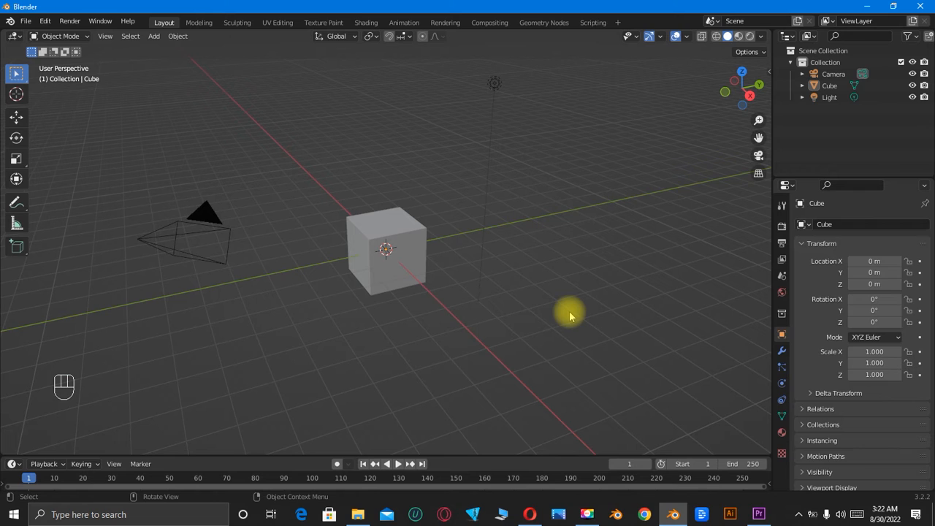
- Delete the default cube from the scene
click(411, 261)
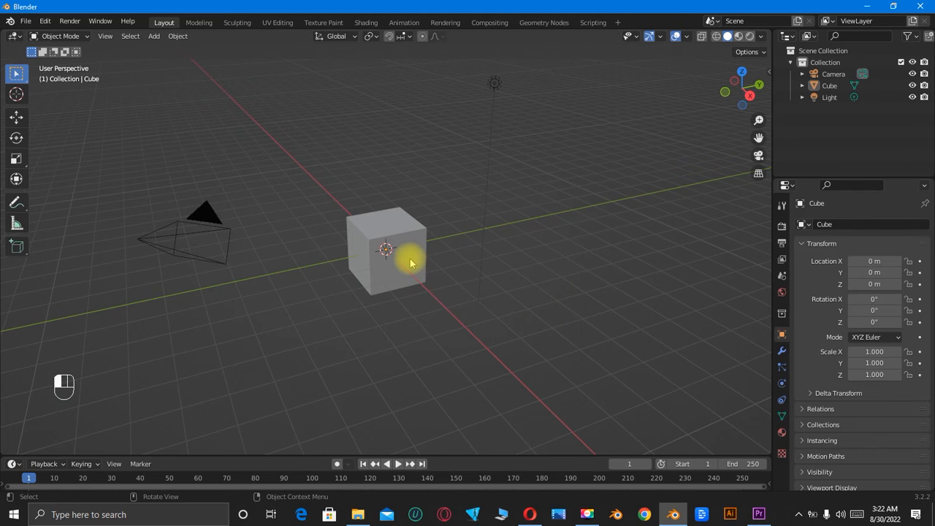
key(x)
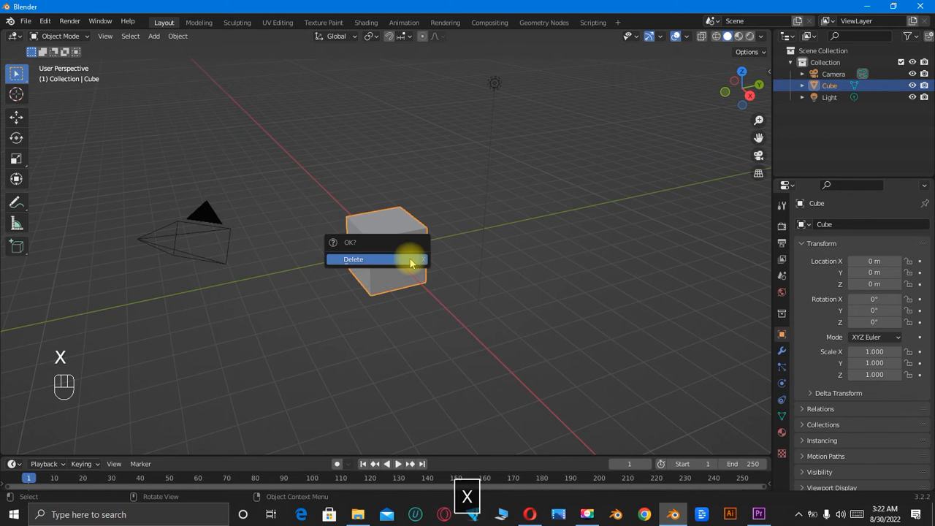
click(411, 260)
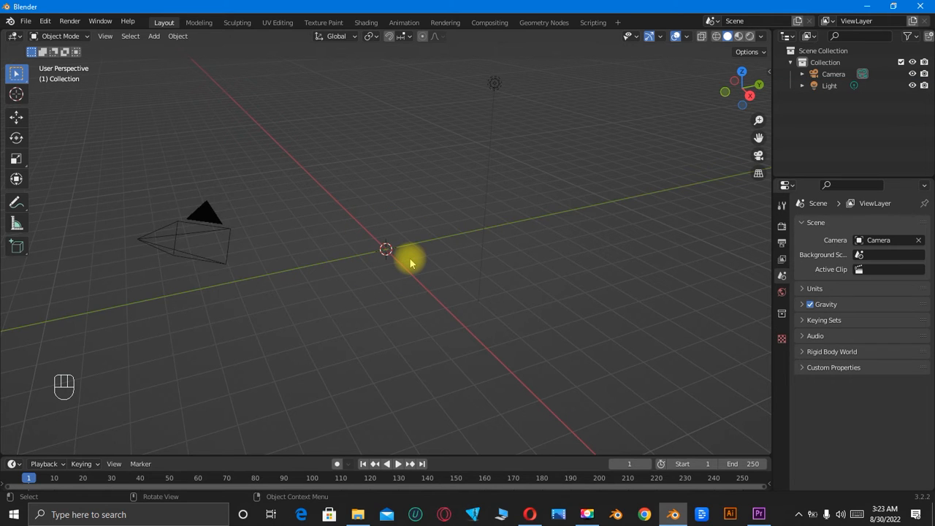
- Add a text object at the world origin
key(shift+a)
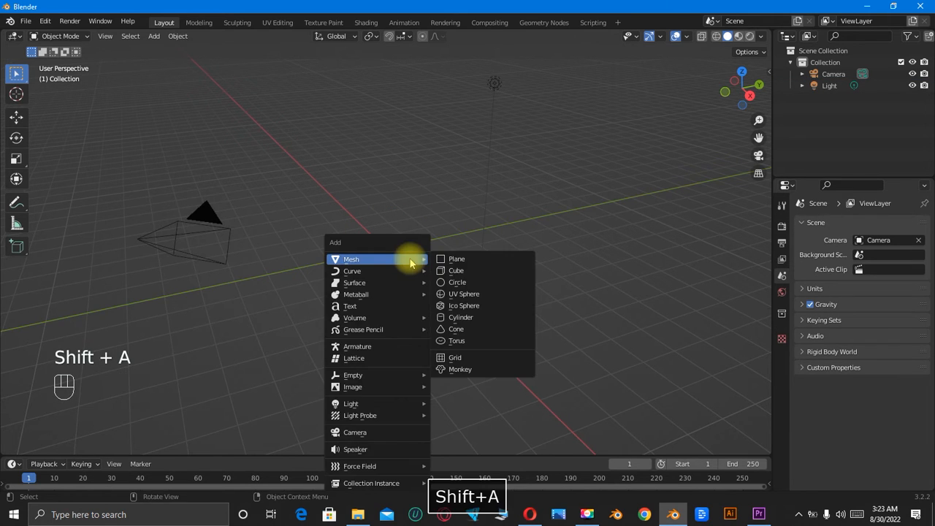
click(379, 307)
middle_drag(460, 304, 555, 365)
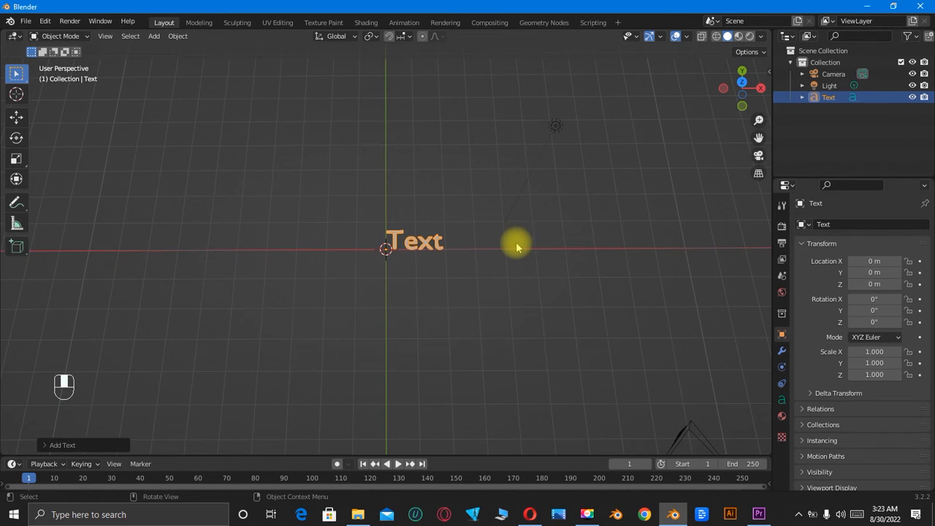
scroll(512, 253, up, 1)
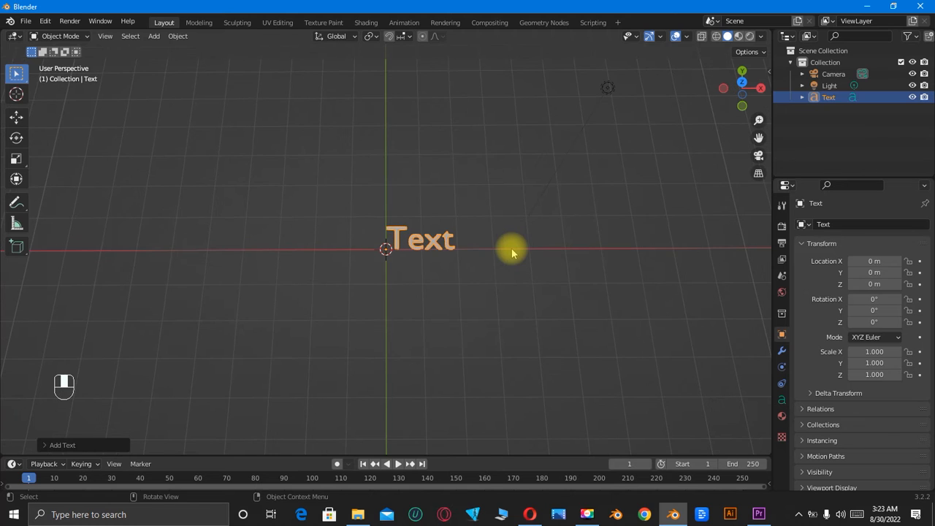
scroll(513, 253, up, 1)
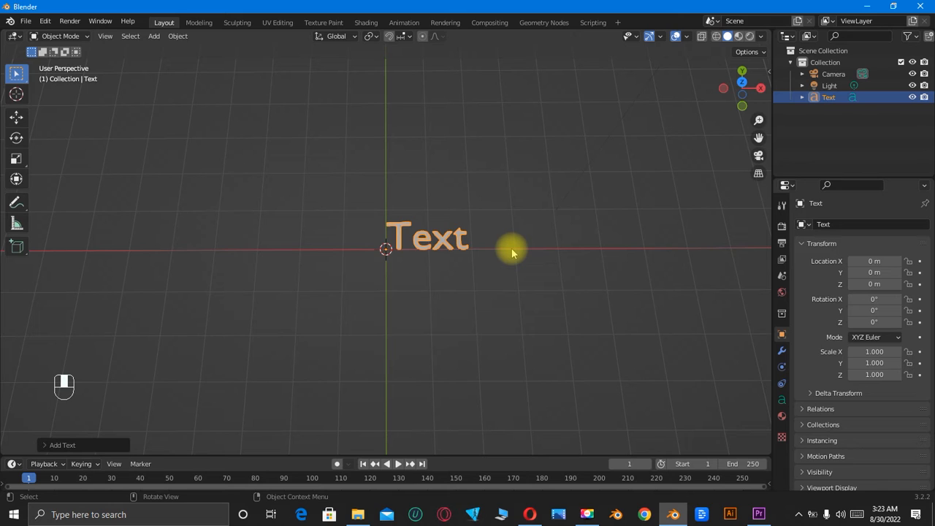
- Erase all letters of the placeholder text in Edit Mode, undo the deletions and return to Object Mode
key(Tab)
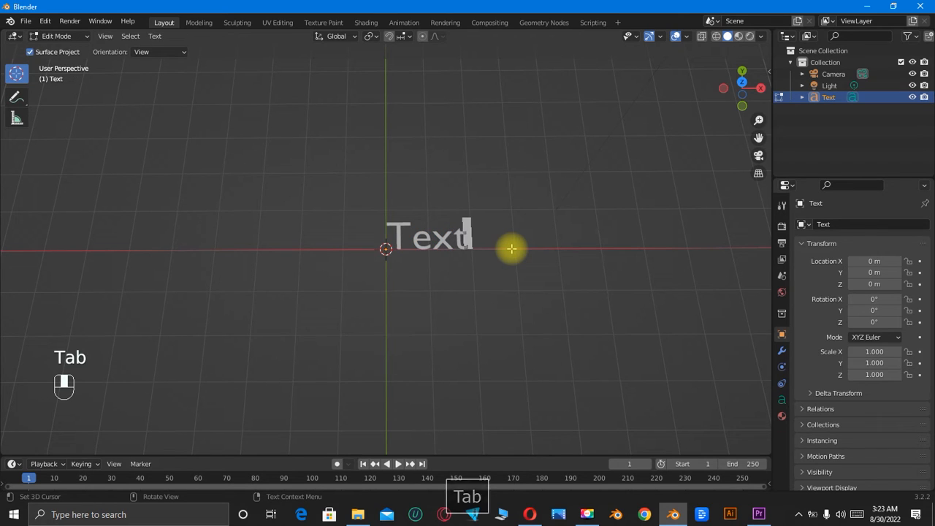
key(BackSpace)
key(BackSpace)
key(BackSpace)
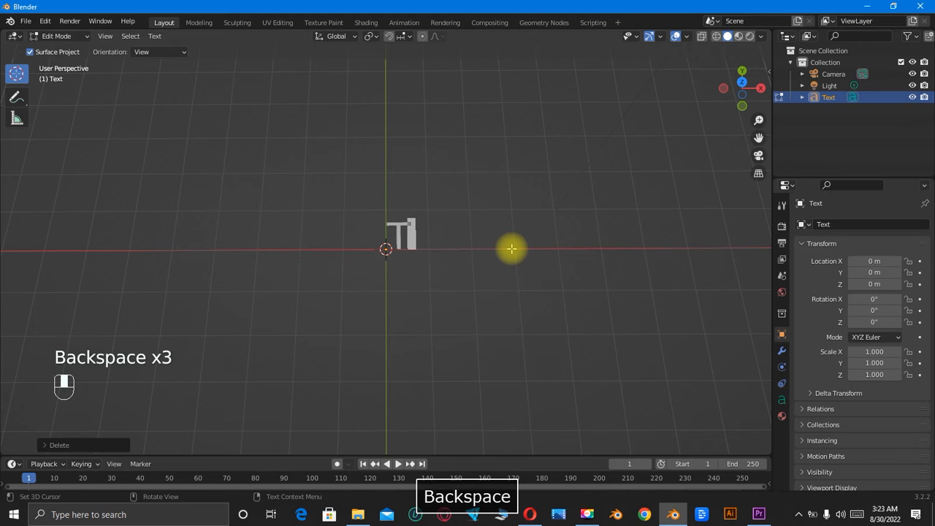
key(BackSpace)
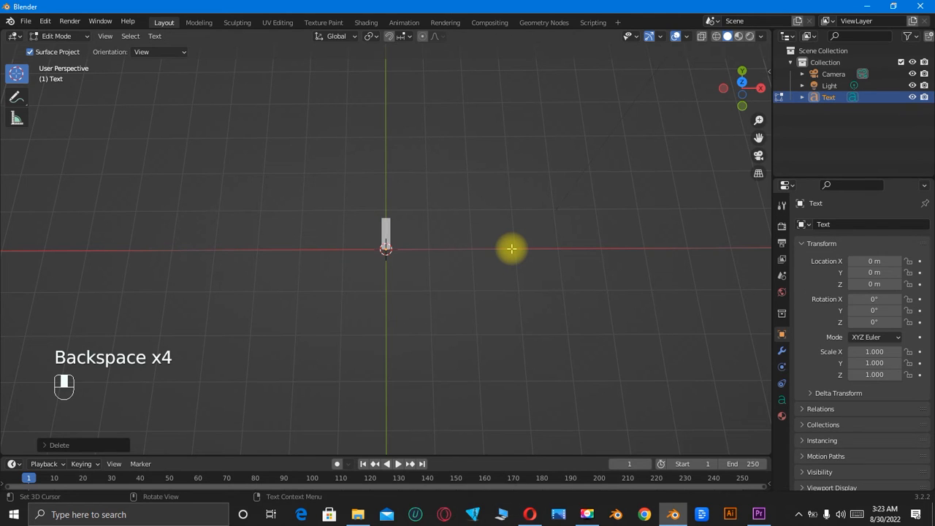
key(ctrl+z)
key(ctrl+z)
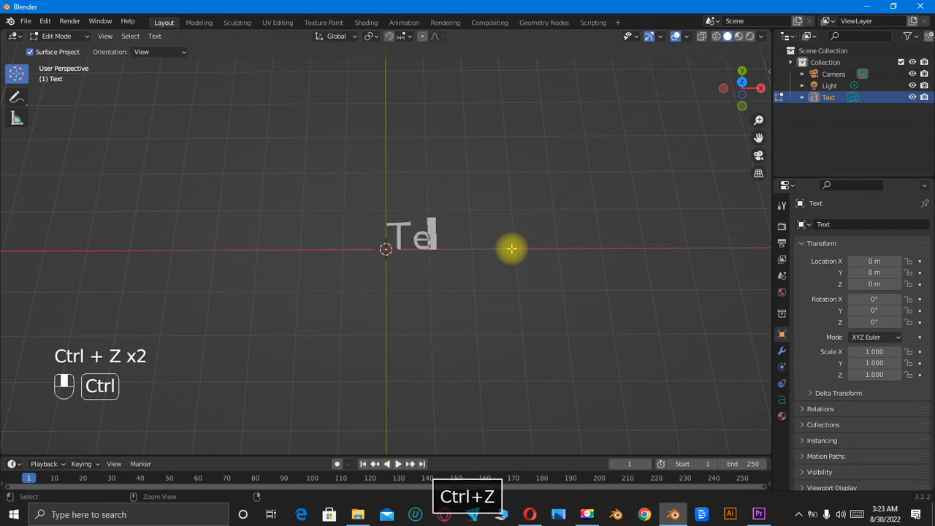
key(ctrl+z)
key(ctrl+z)
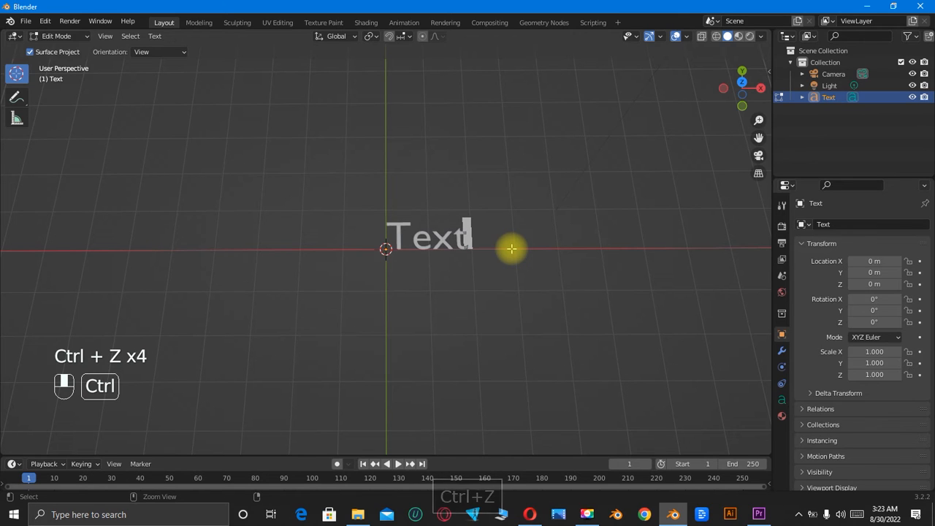
key(Tab)
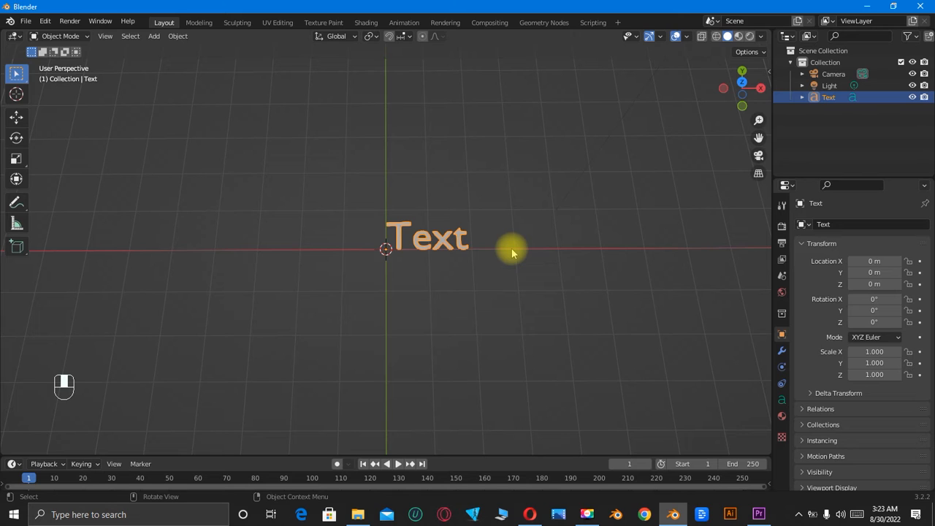
- Scale the text object up uniformly to about 1.56
key(r)
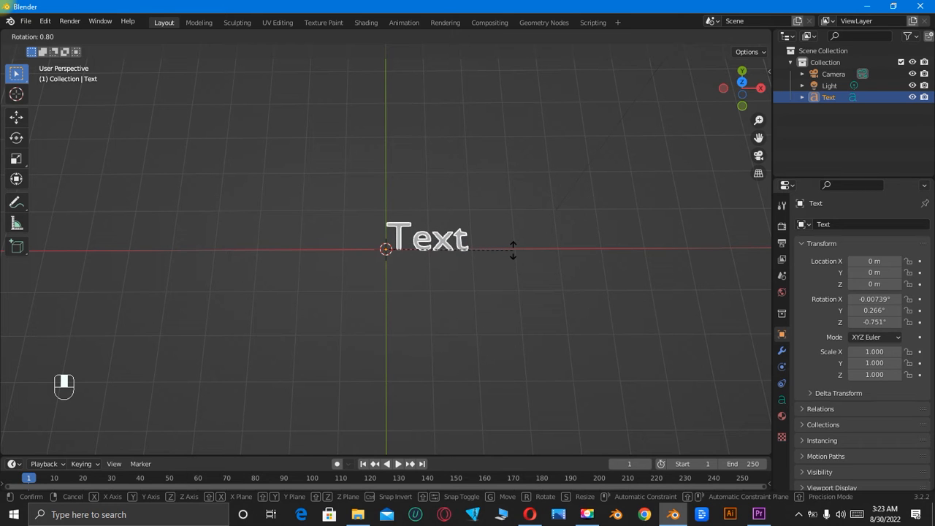
key(s)
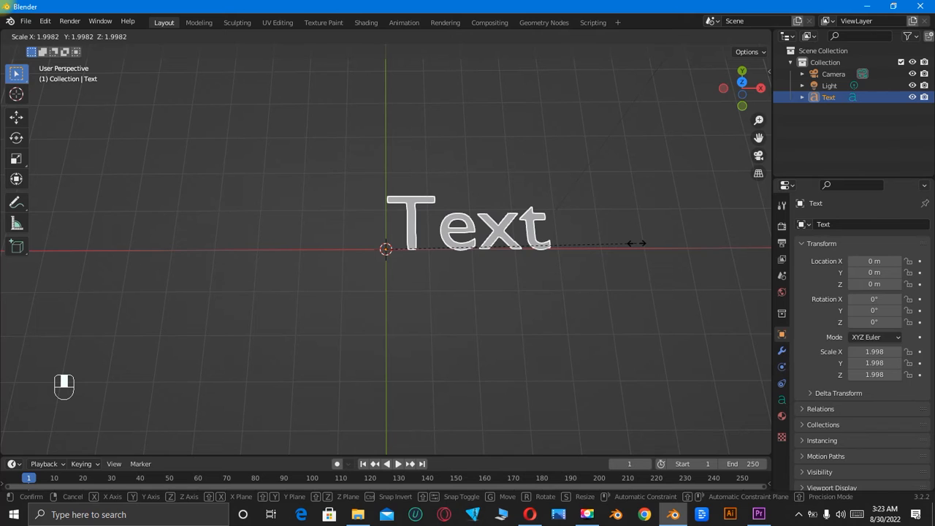
click(582, 247)
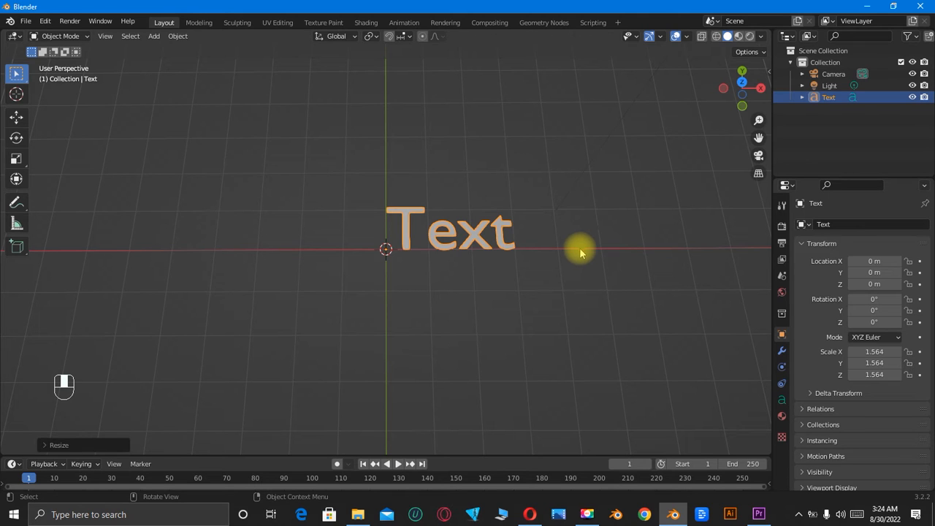
- Show the text object's data properties and replace its wording with SUCCESS
click(782, 402)
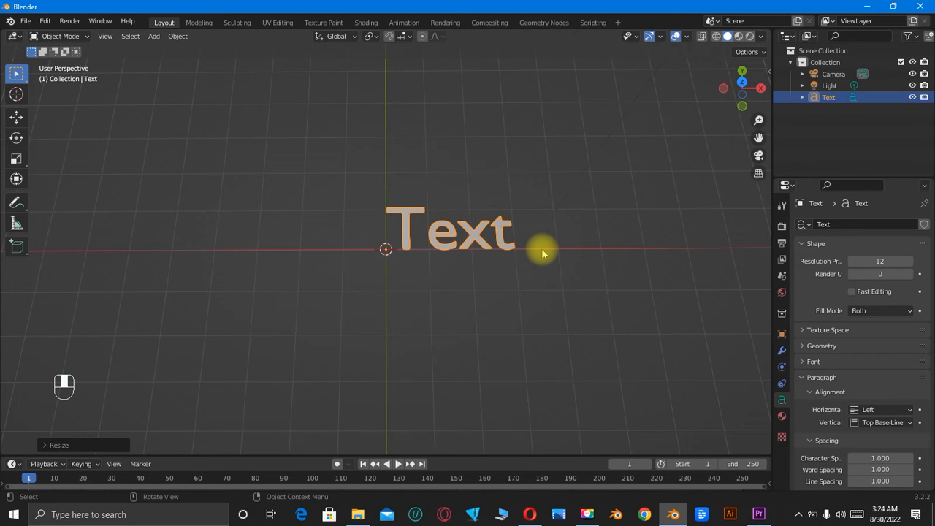
key(Tab)
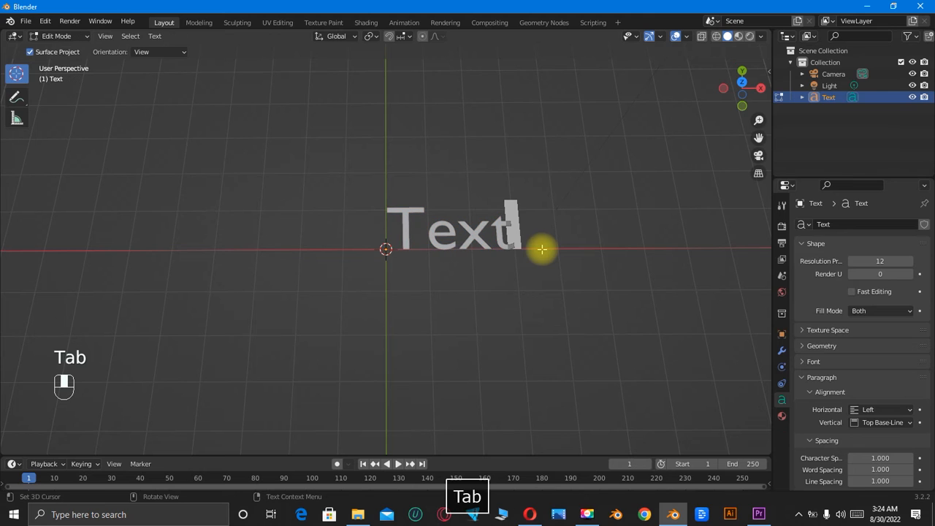
key(BackSpace)
key(BackSpace)
key(BackSpace)
key(BackSpace)
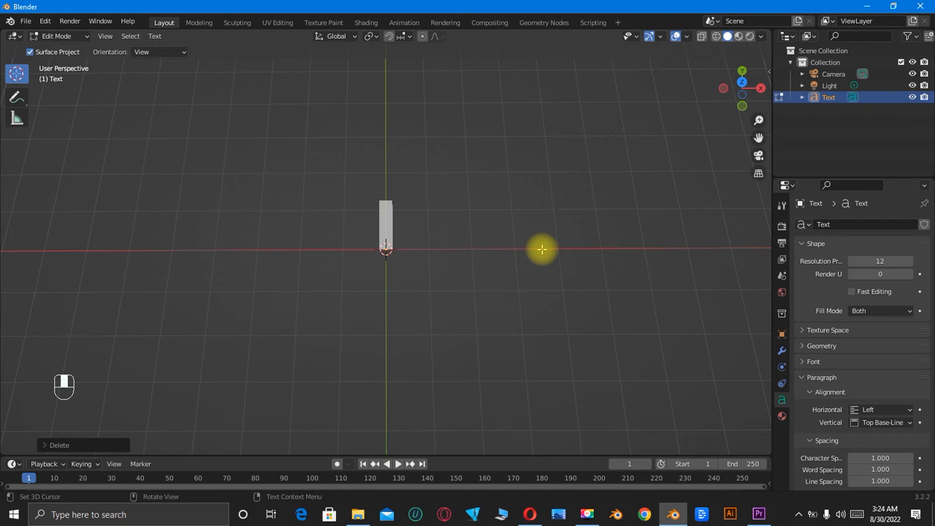
text(S)
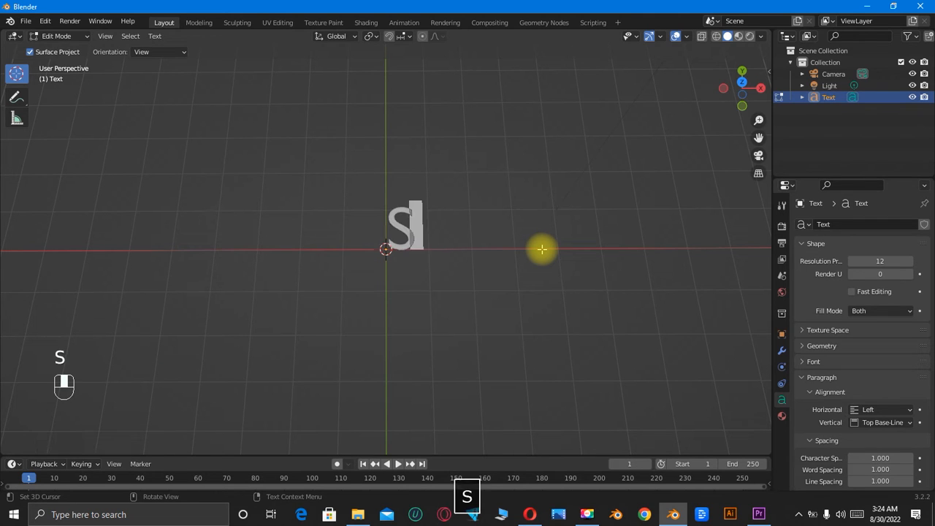
text(UC)
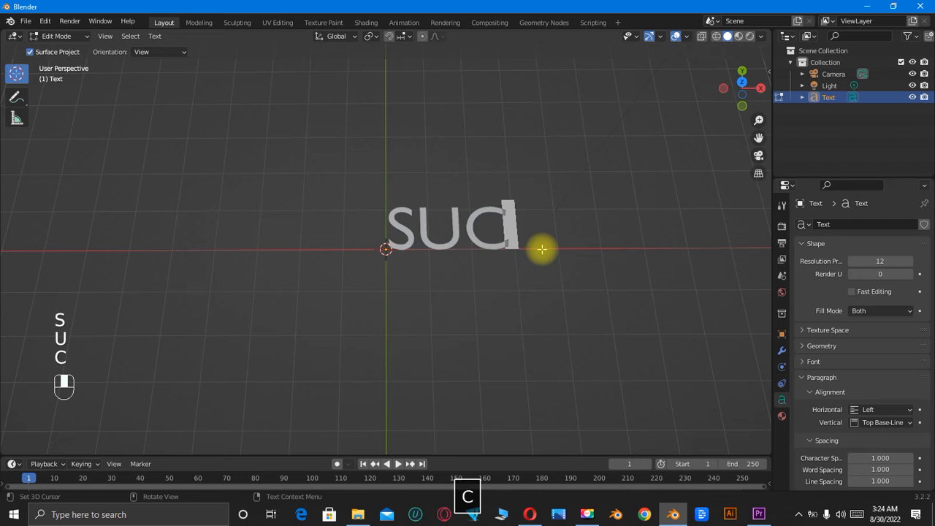
text(CESS)
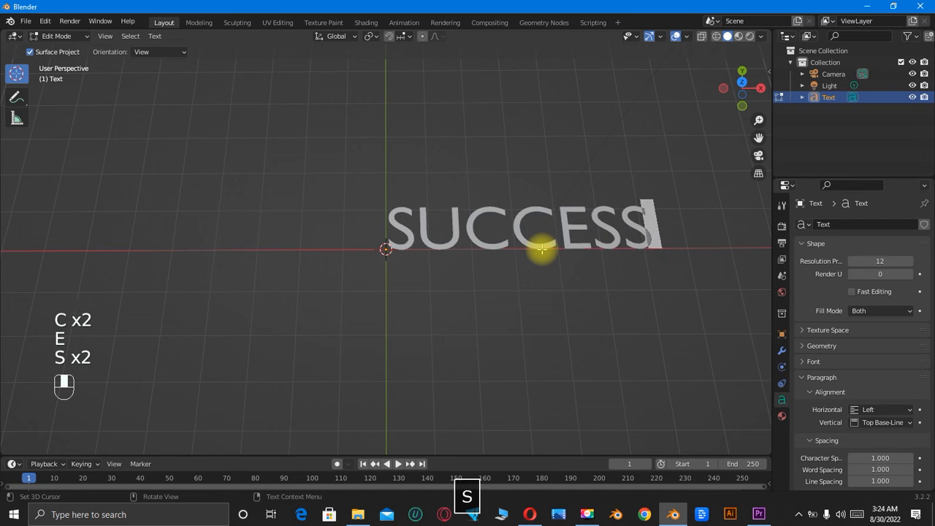
key(Tab)
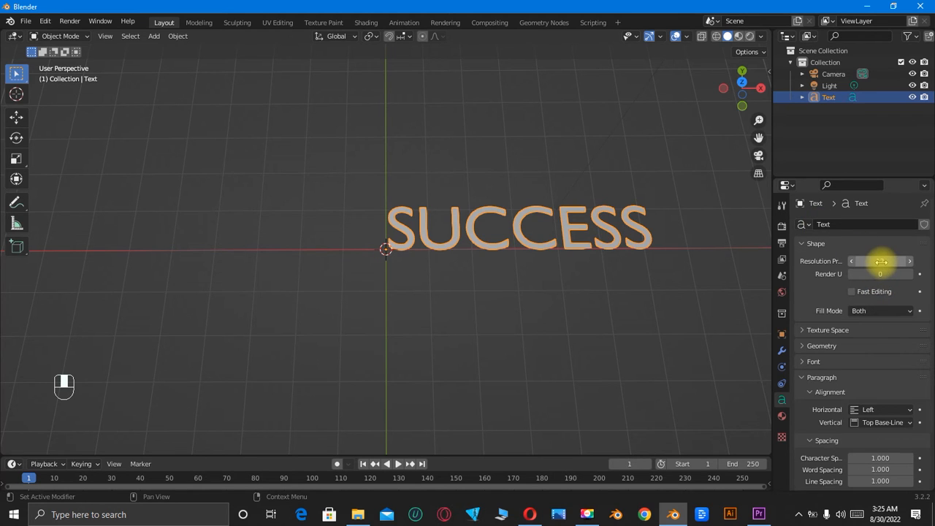
- Try adjusting the preview resolution of the SUCCESS text, and switch Fast Editing on and off again
drag(879, 262, 873, 262)
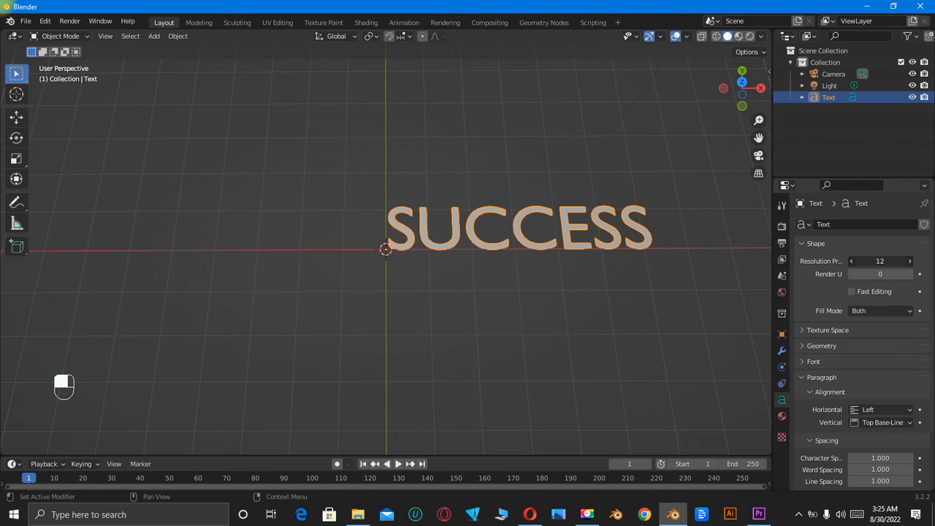
drag(879, 262, 876, 261)
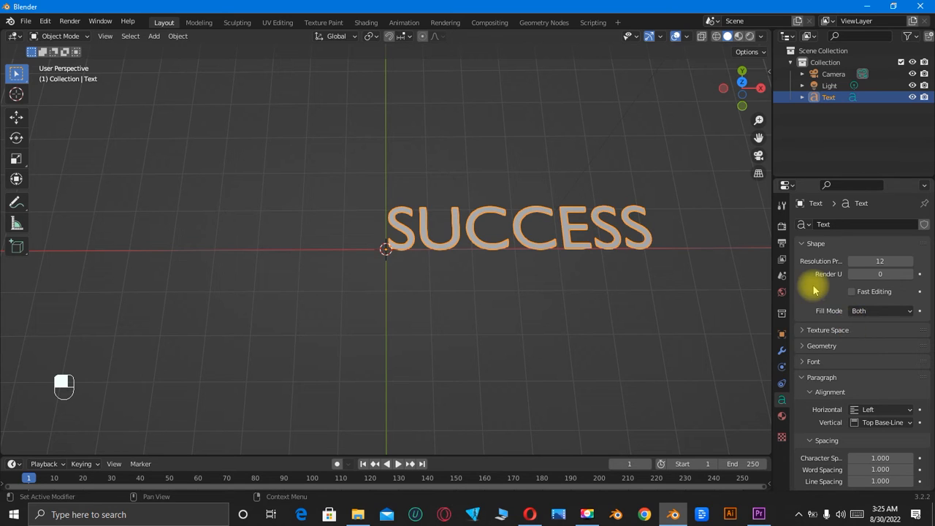
click(852, 292)
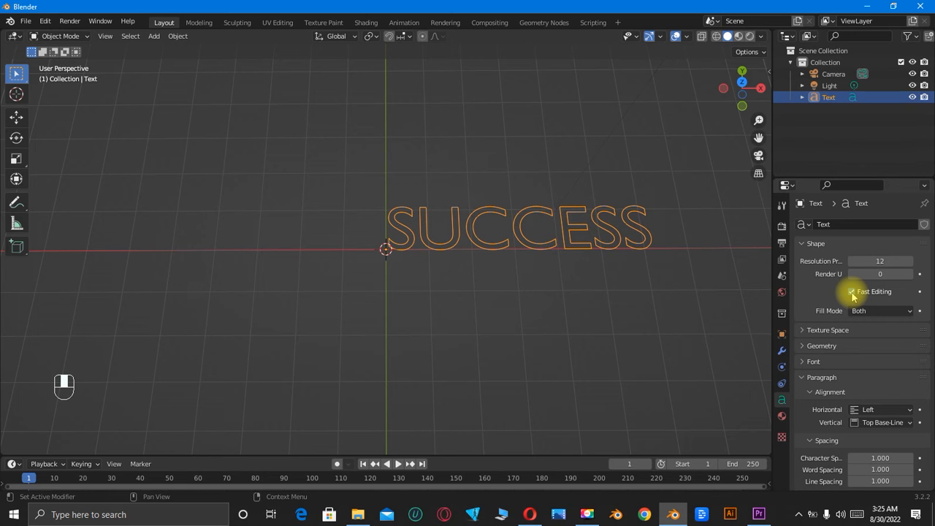
click(852, 292)
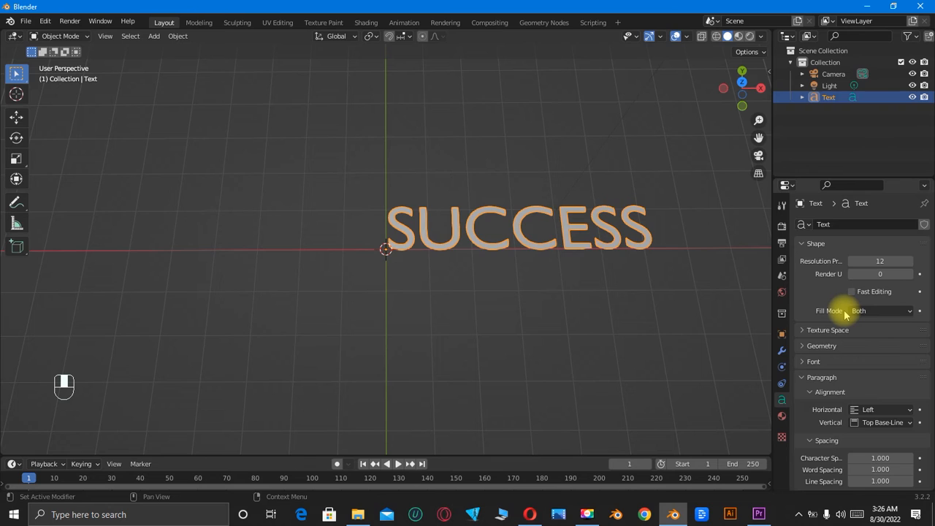
- Try the None, Back and Front fill modes on the SUCCESS text and return it to Both
click(910, 312)
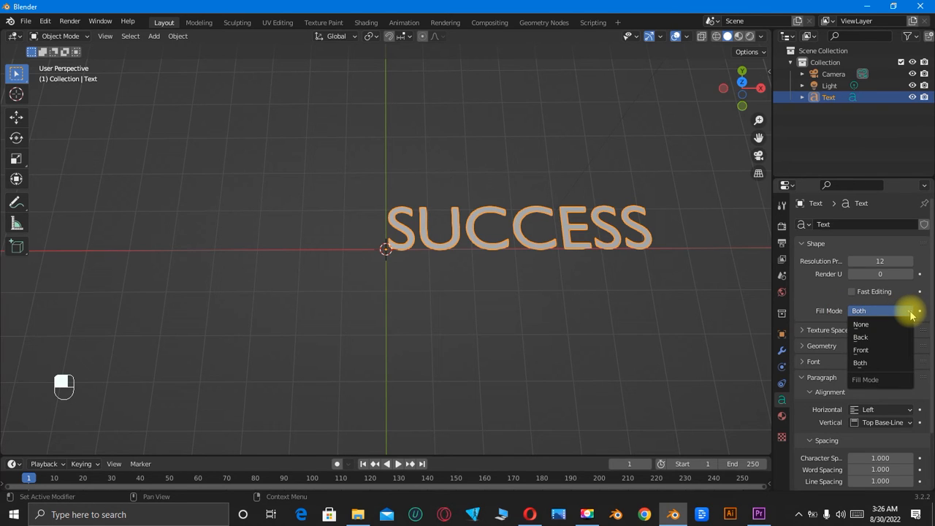
click(873, 325)
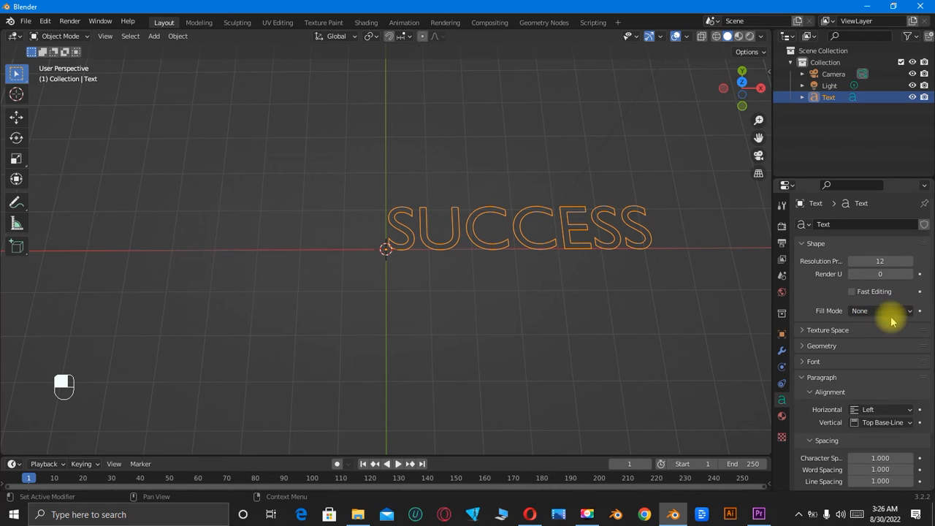
click(911, 313)
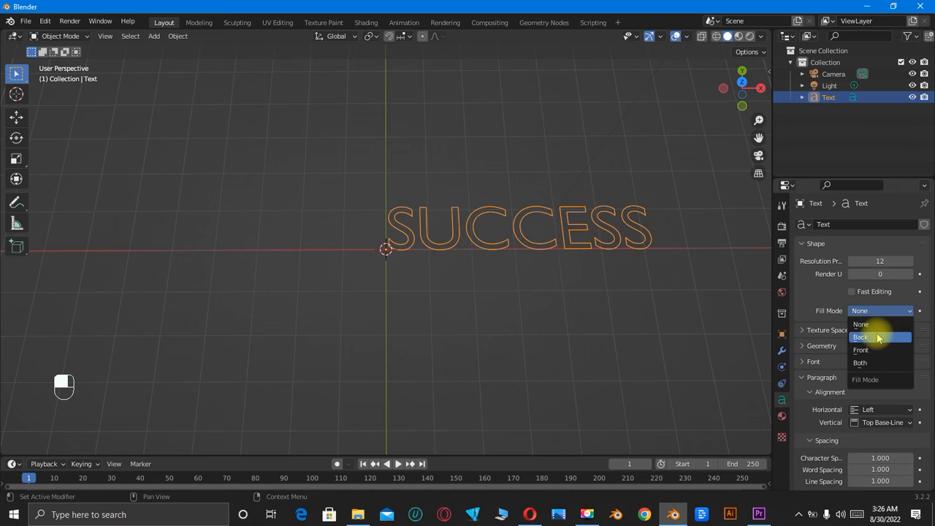
click(879, 337)
click(912, 312)
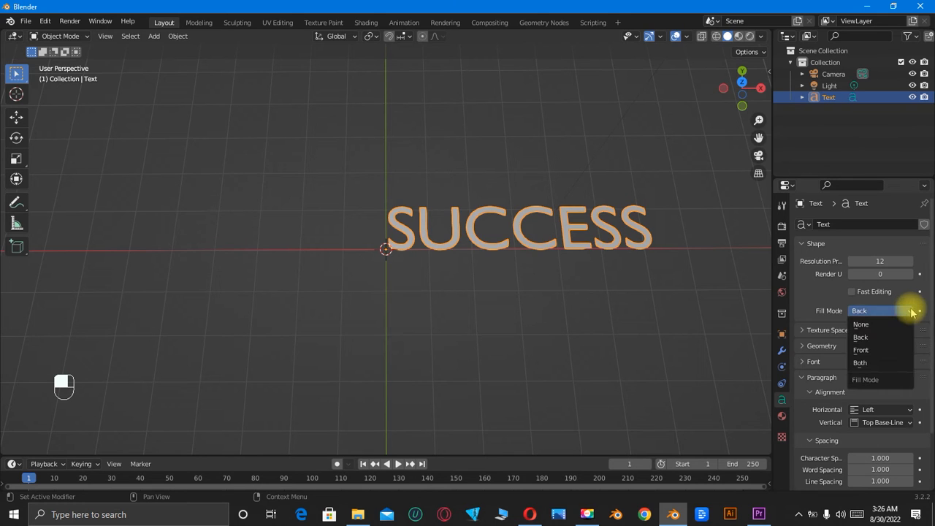
click(877, 352)
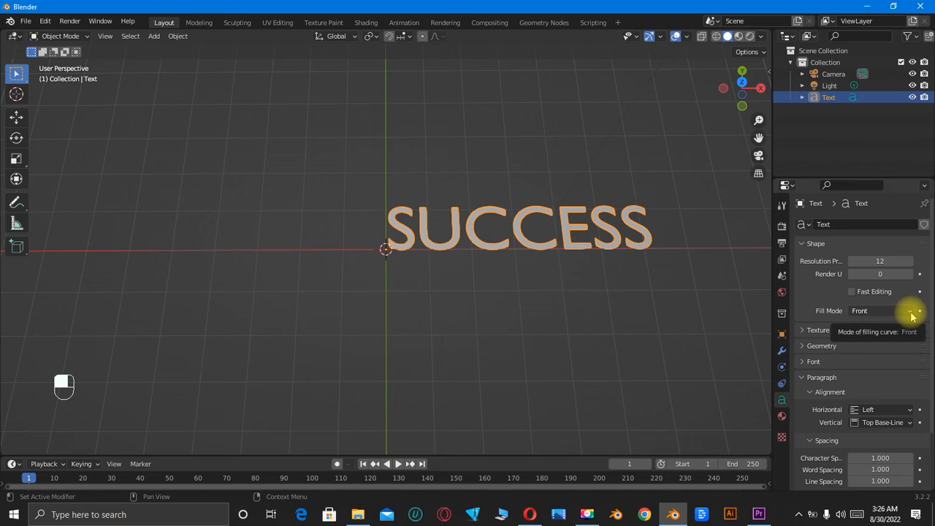
click(911, 313)
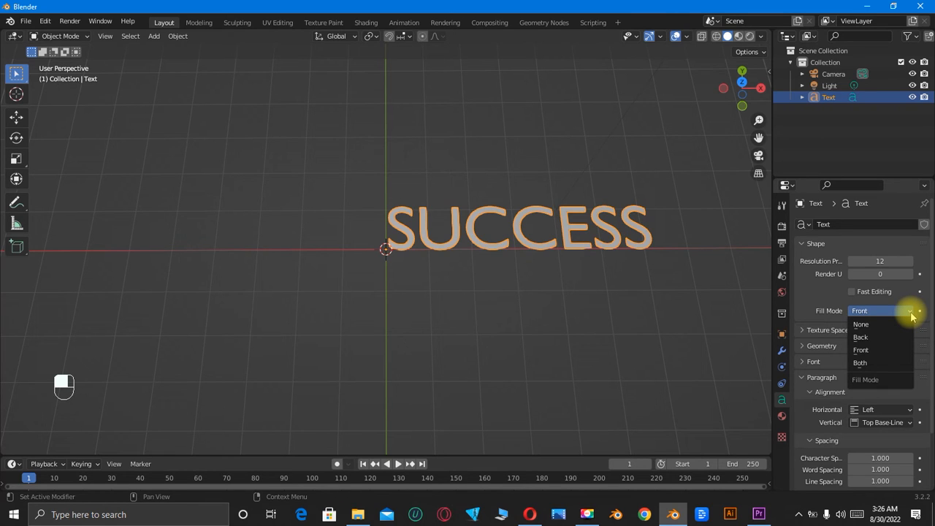
click(867, 365)
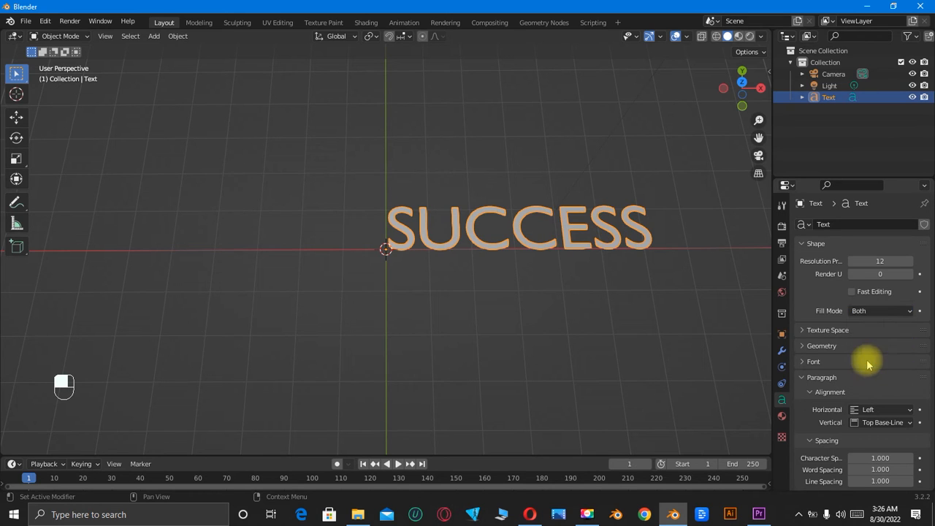
- Show the geometry settings of the SUCCESS text and extrude it to a depth of about 0.19 m
click(803, 348)
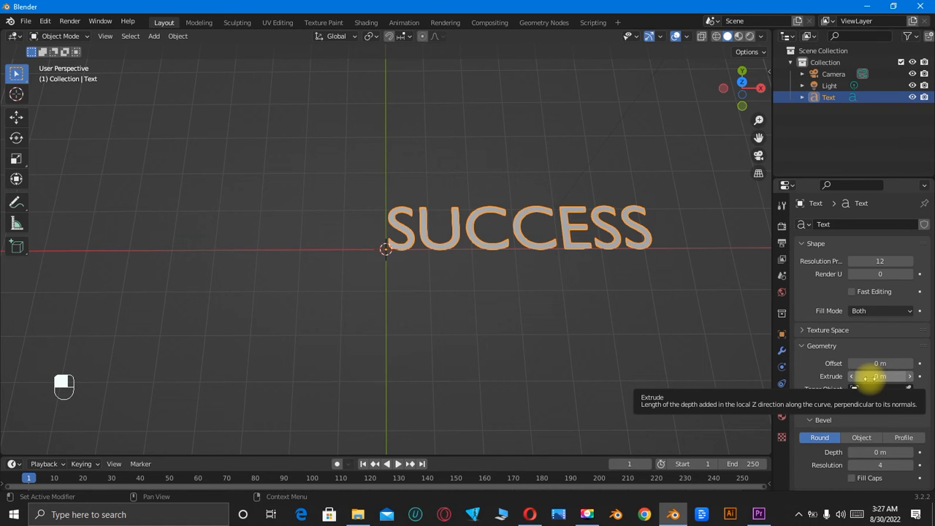
drag(870, 377, 905, 376)
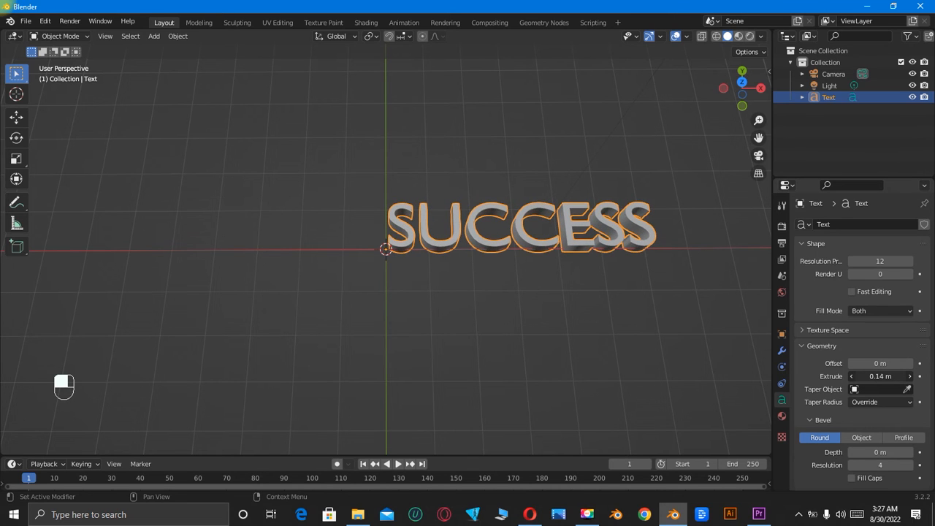
drag(905, 376, 856, 382)
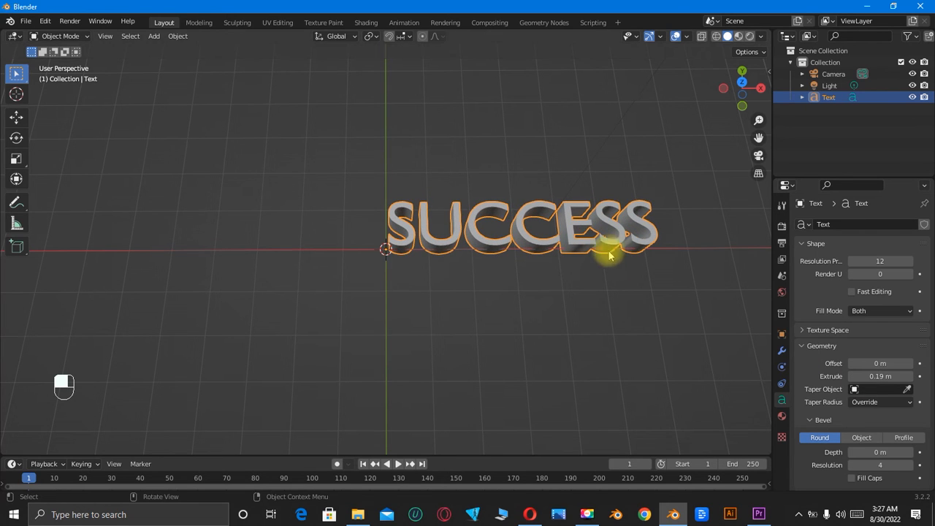
middle_drag(658, 263, 662, 281)
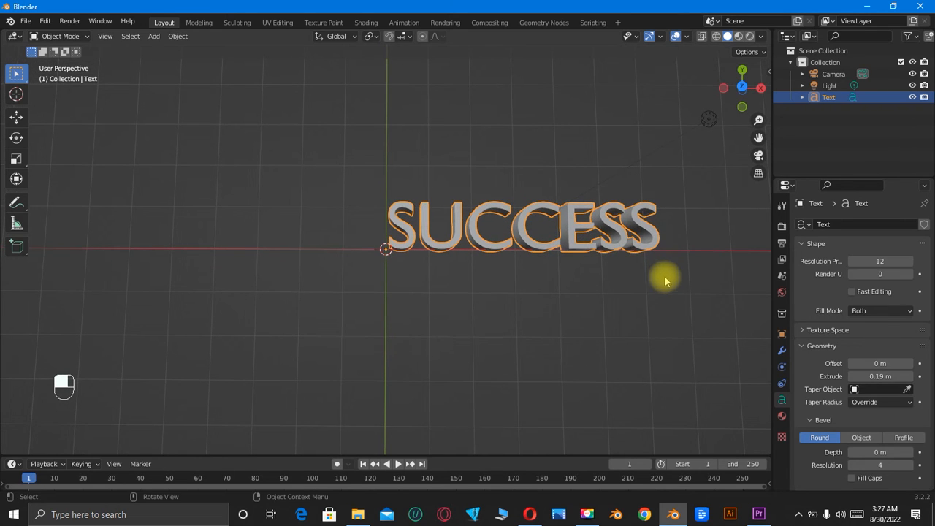
click(690, 244)
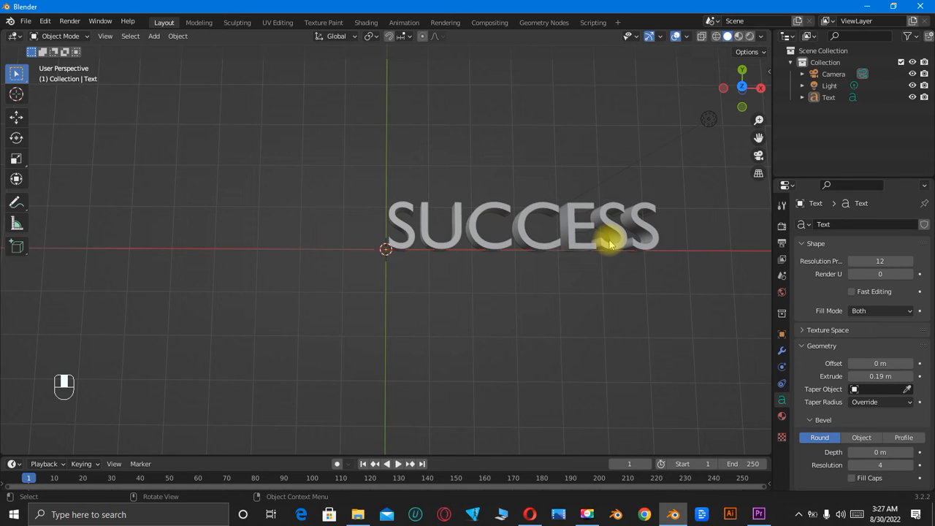
key(Tab)
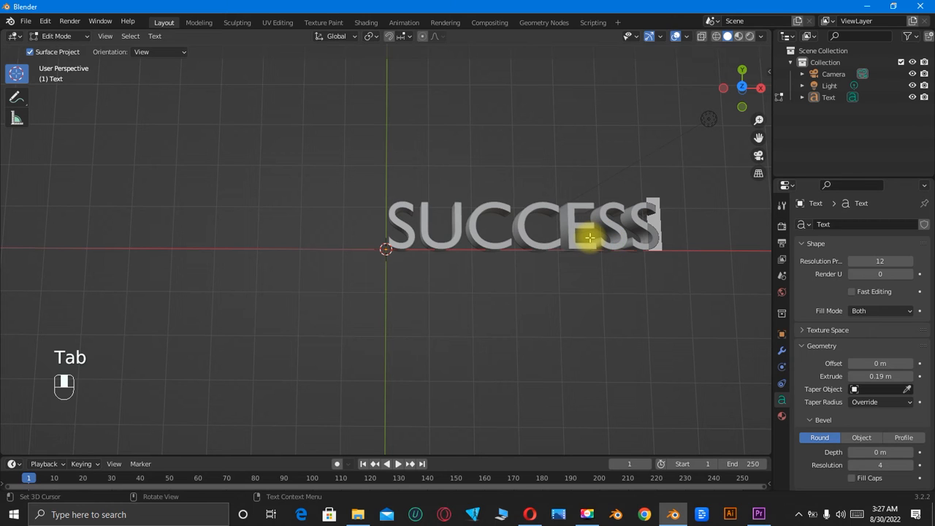
click(81, 40)
click(88, 48)
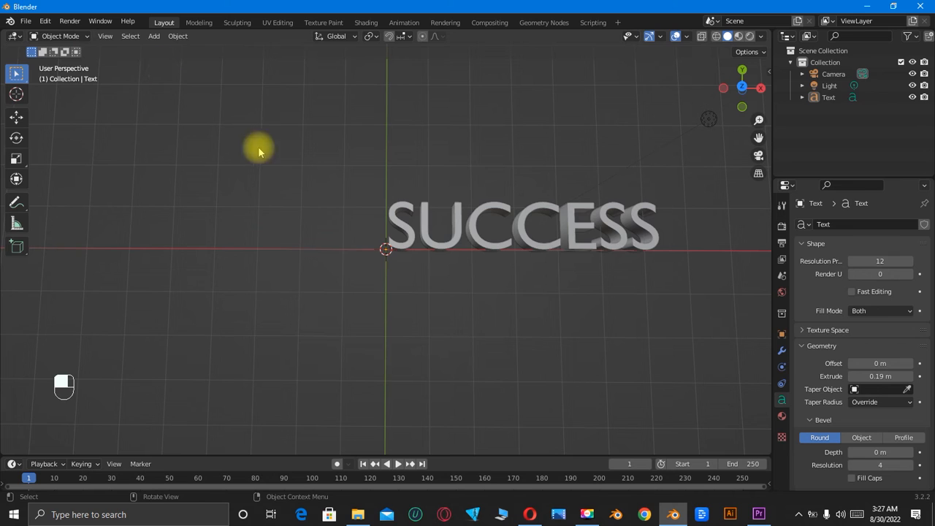
click(403, 238)
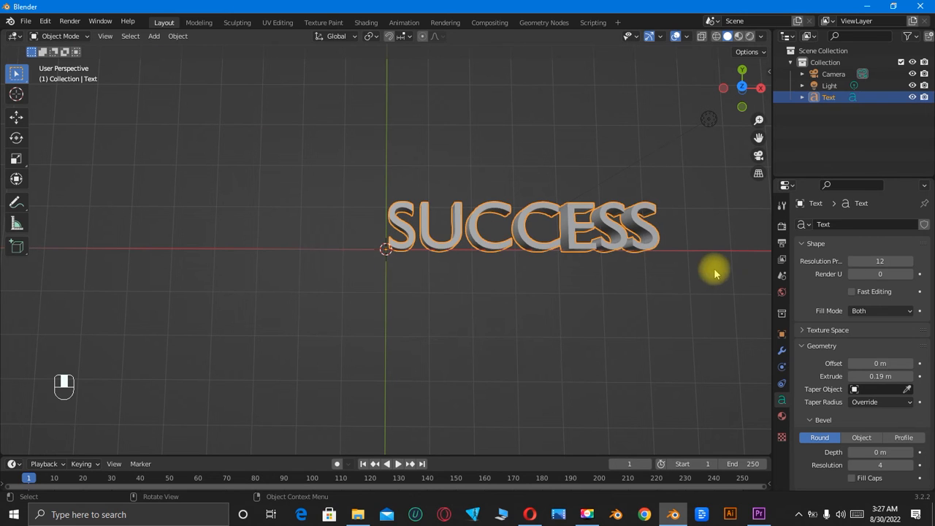
- Set the SUCCESS text's extrude to 0.08 m and its round bevel to a depth of 0.05 m with resolution 4
mouse_move(880, 377)
mouse_down()
mouse_move(855, 376)
mouse_move(870, 376)
mouse_up()
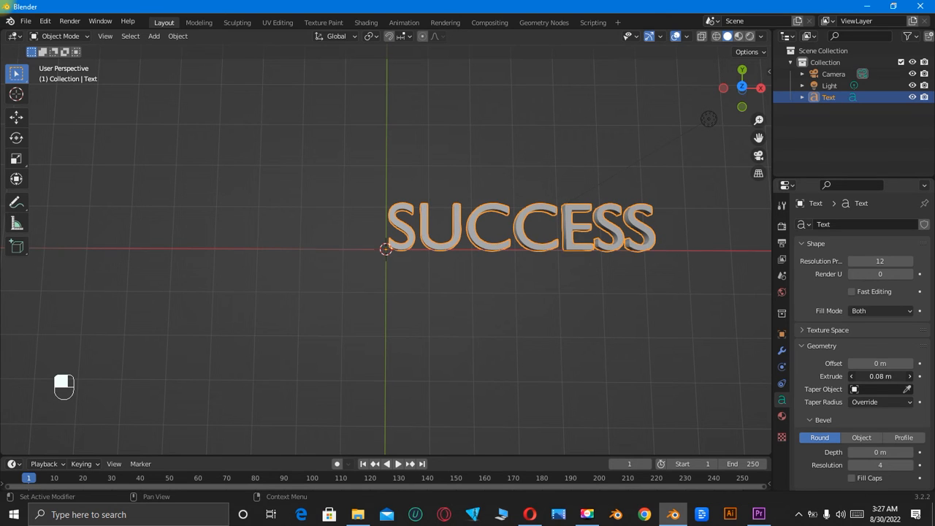
click(880, 376)
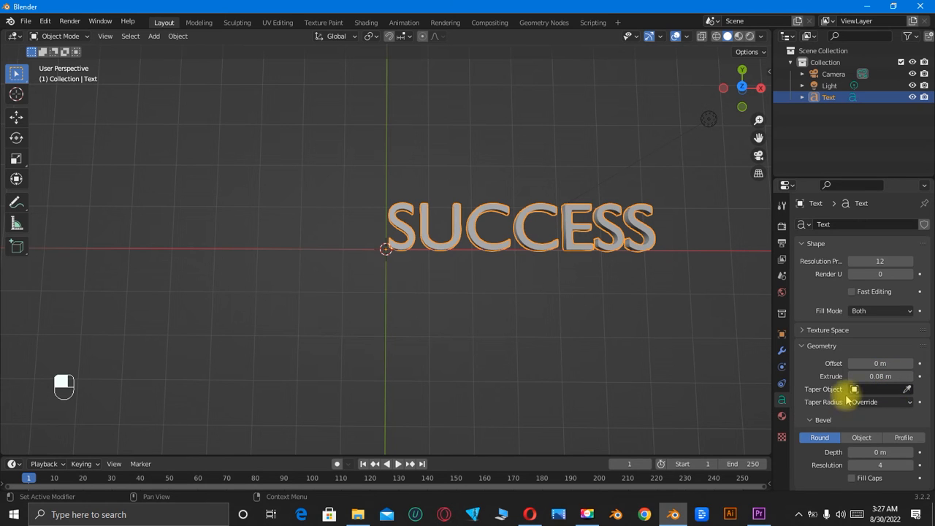
scroll(848, 399, down, 2)
scroll(848, 399, down, 2)
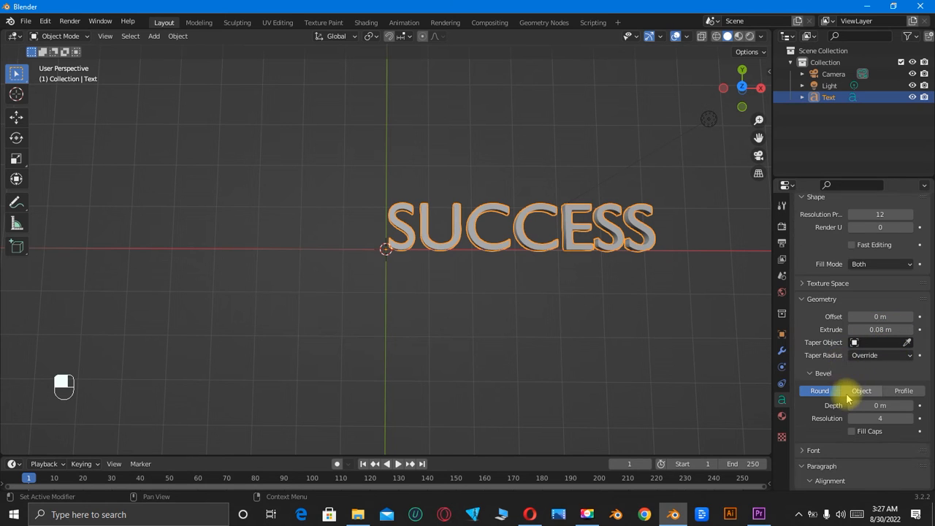
click(812, 374)
click(812, 374)
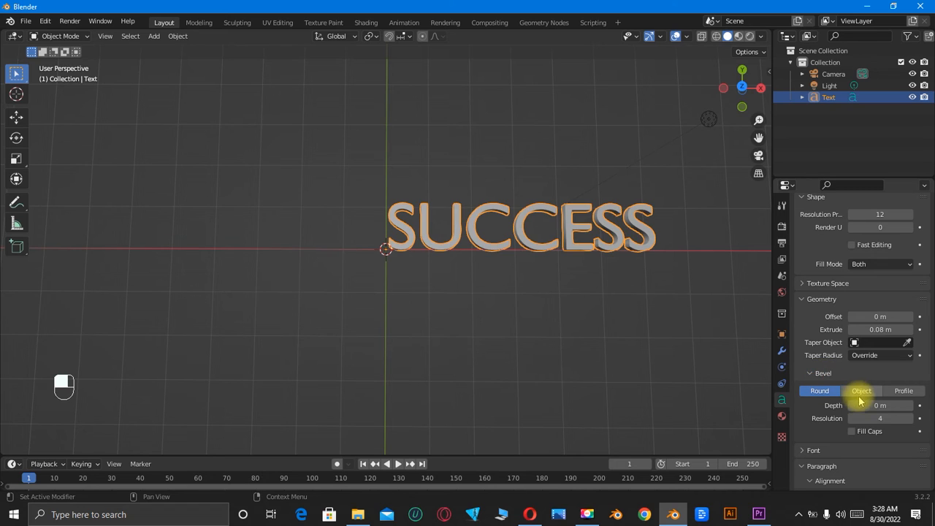
drag(876, 405, 905, 405)
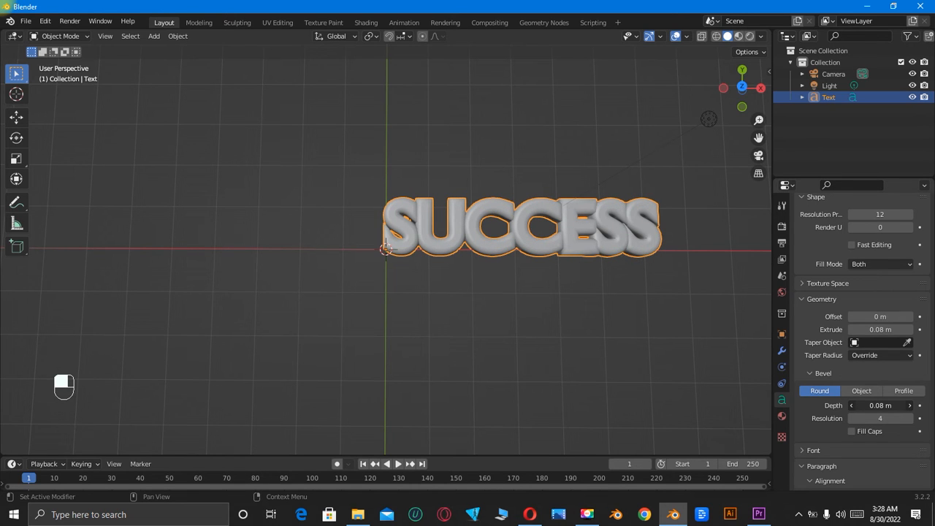
drag(905, 406, 887, 407)
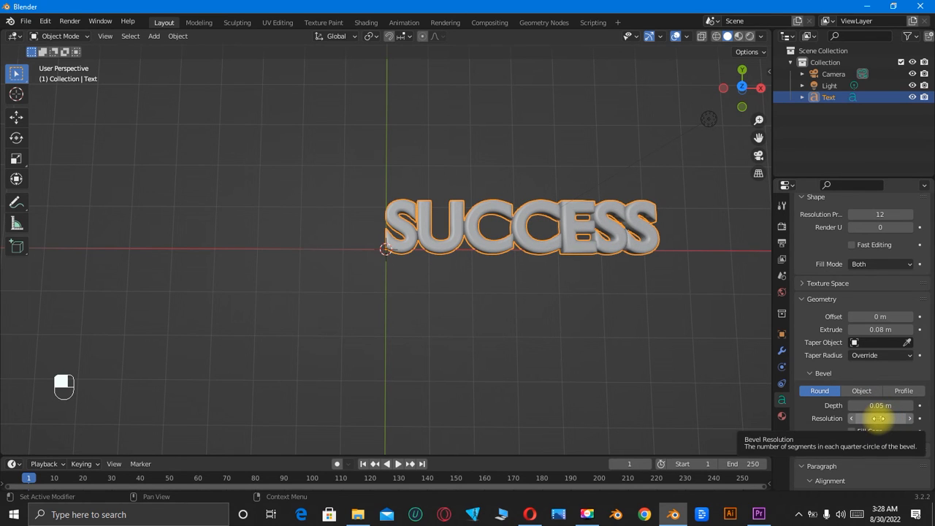
drag(879, 418, 882, 418)
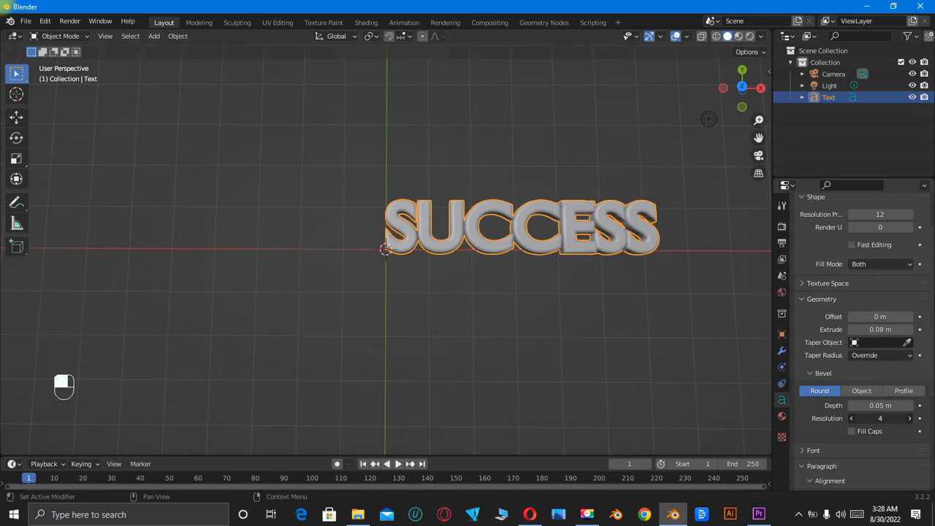
drag(881, 418, 879, 418)
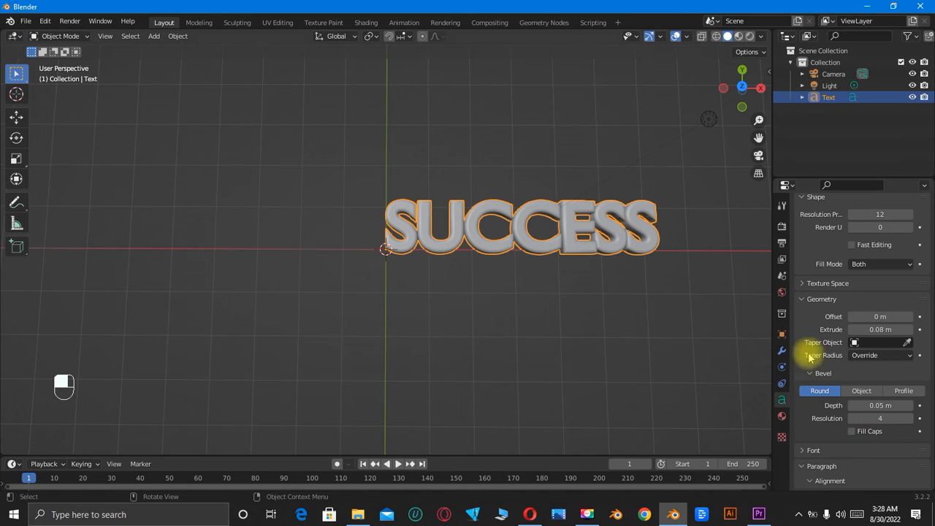
- Show the text's font settings and open the font file browser for the regular style
click(804, 453)
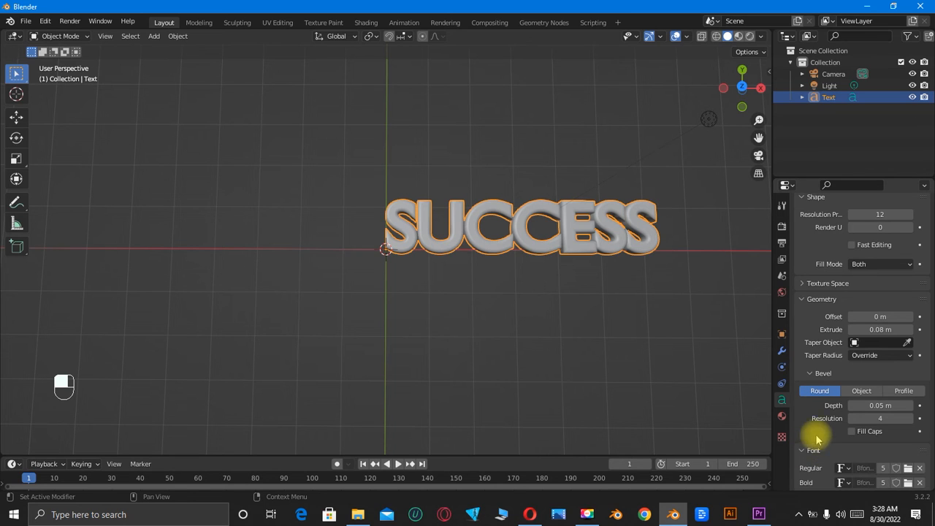
scroll(819, 398, down, 1)
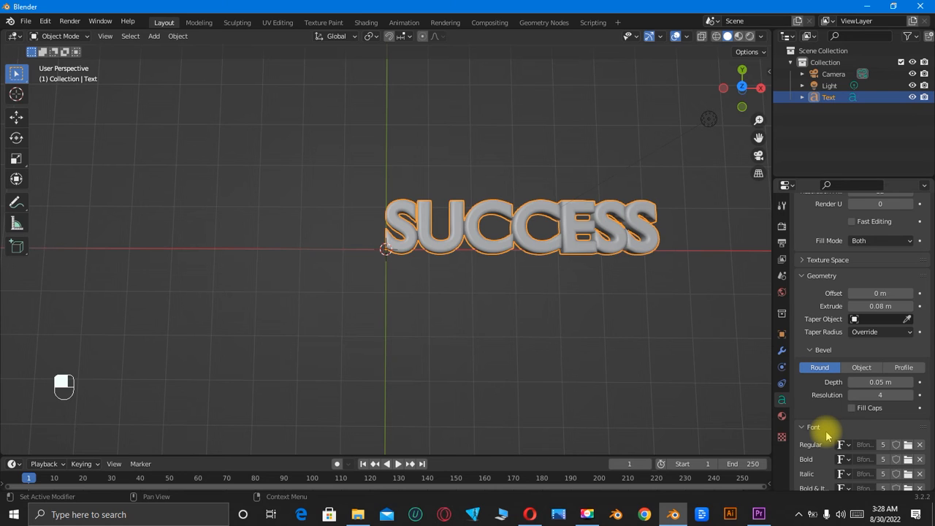
scroll(881, 427, down, 1)
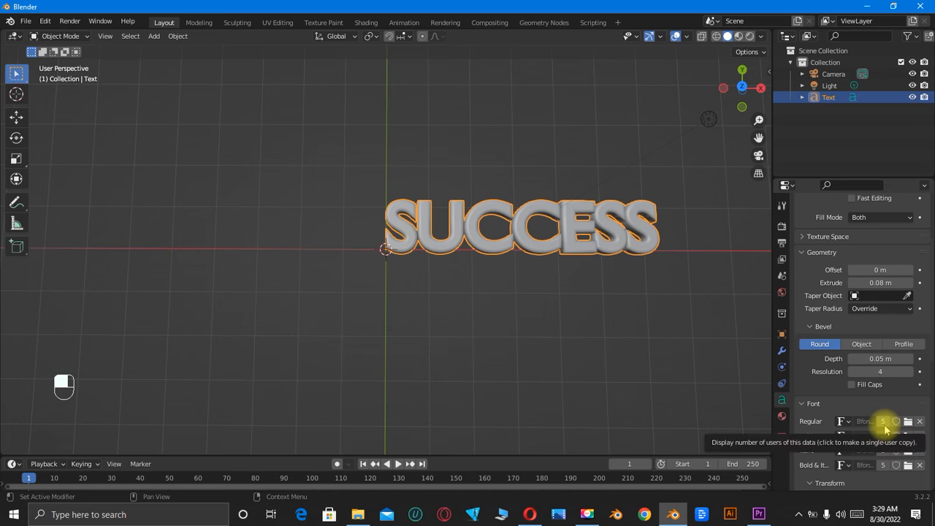
scroll(886, 430, down, 1)
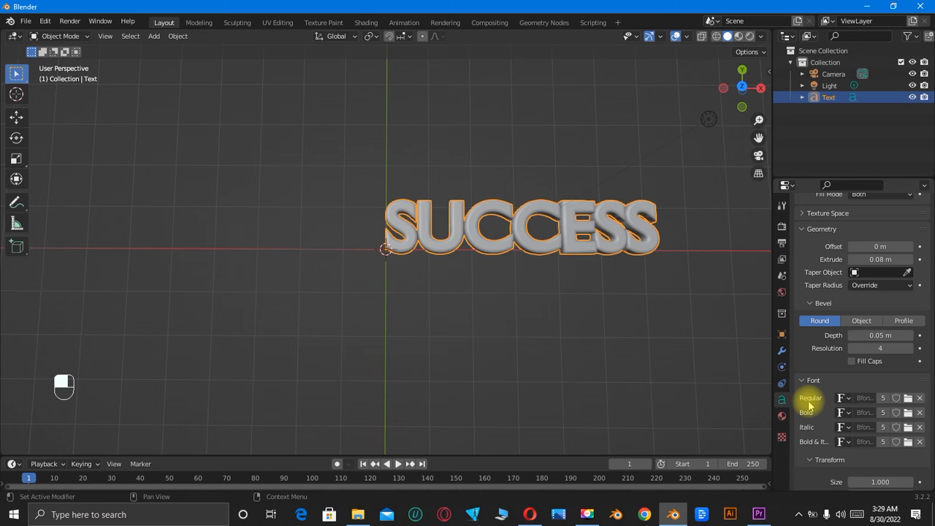
click(908, 399)
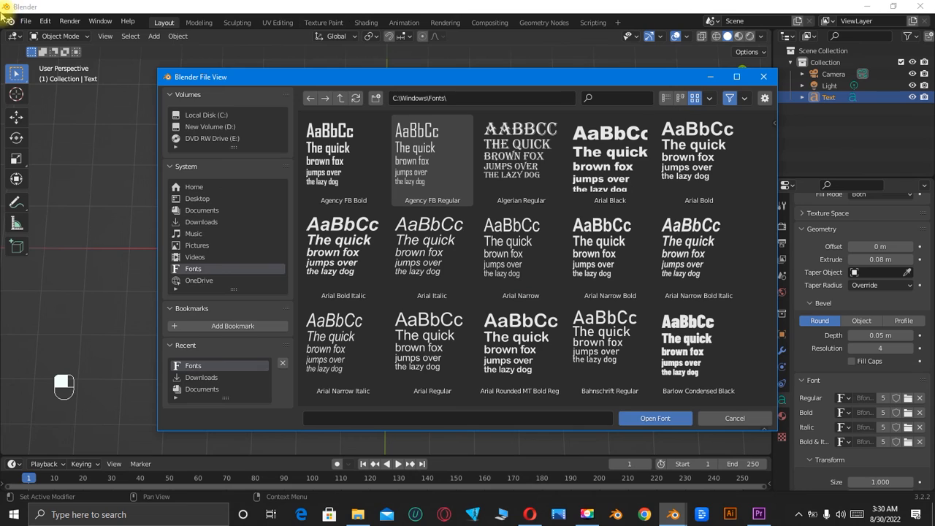
- Browse from the C: drive through the Windows folder to its Fonts folder, and close the browser without loading a font
click(217, 119)
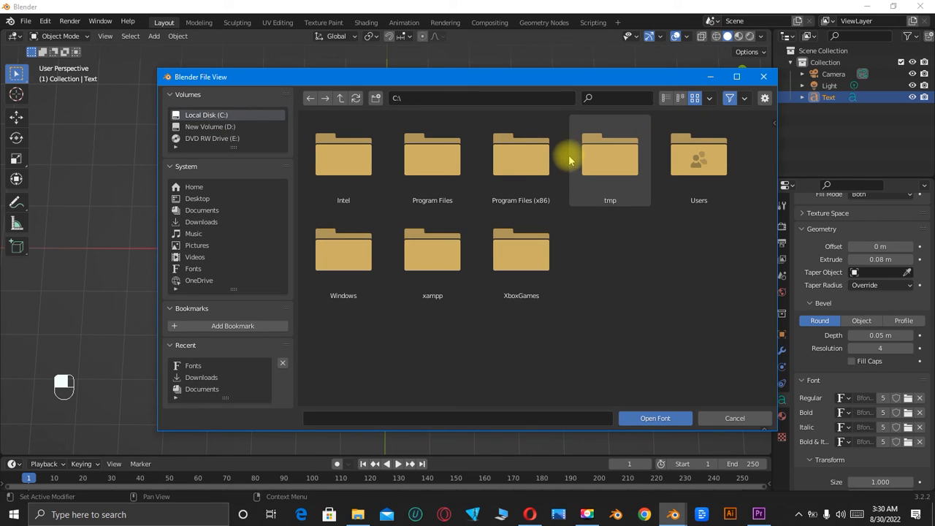
click(356, 263)
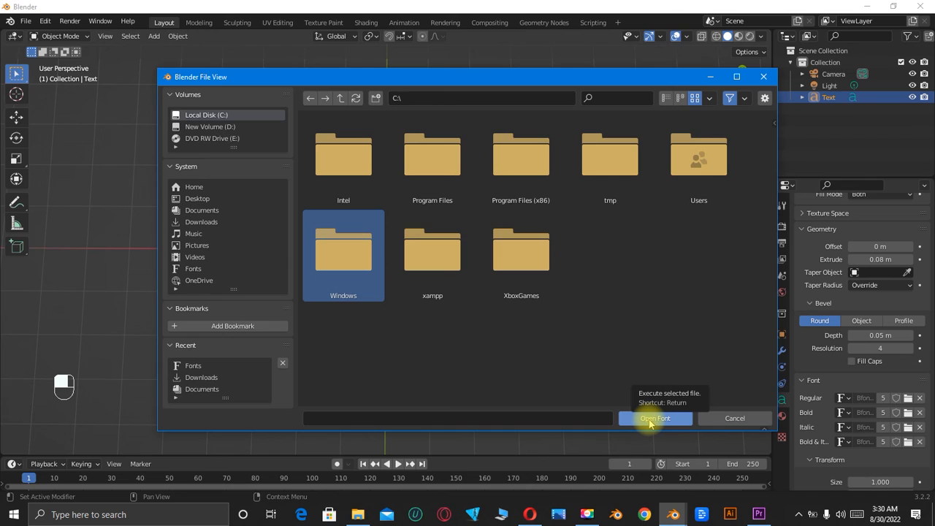
click(649, 421)
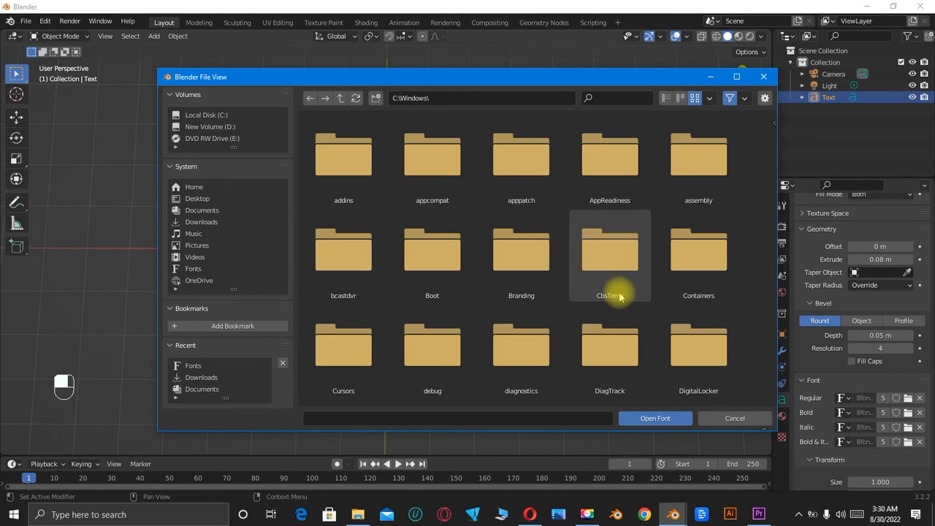
scroll(620, 296, down, 2)
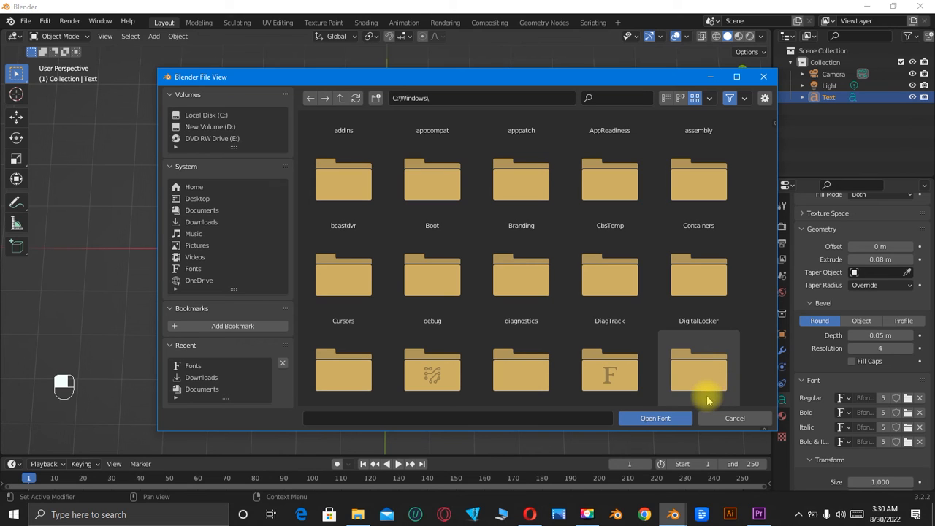
scroll(564, 319, up, 1)
scroll(564, 319, up, 1)
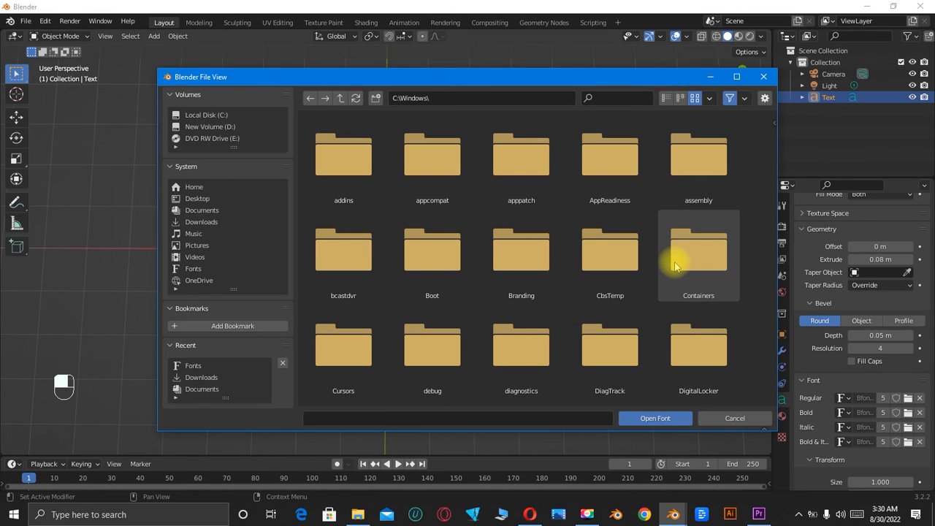
scroll(679, 266, down, 5)
scroll(675, 265, down, 1)
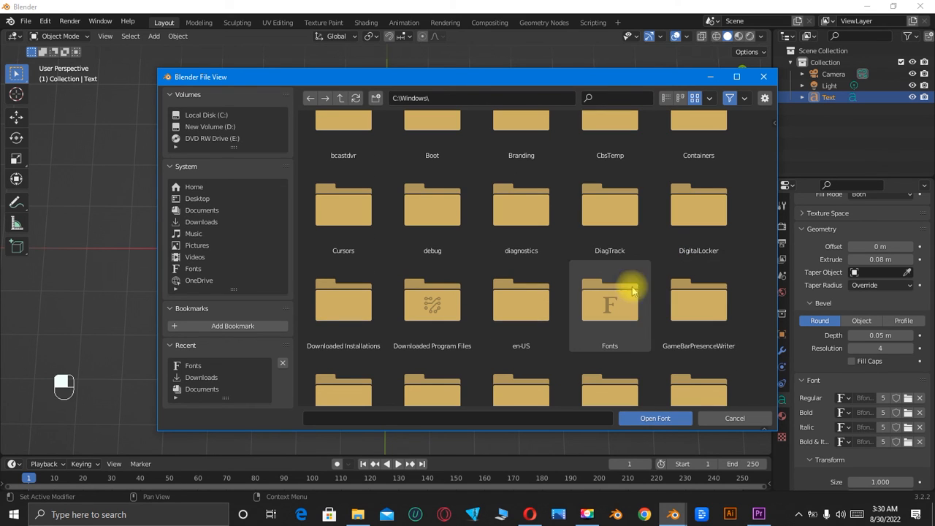
click(622, 307)
click(643, 417)
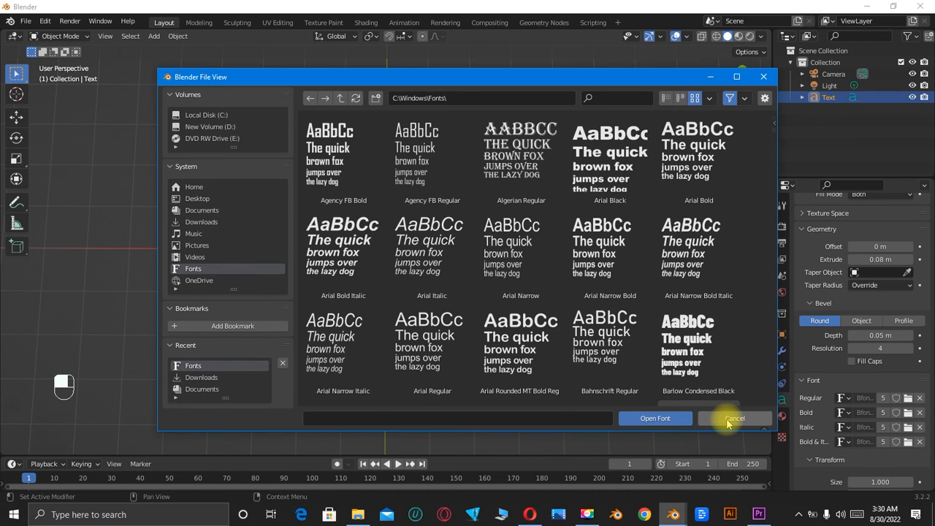
click(727, 419)
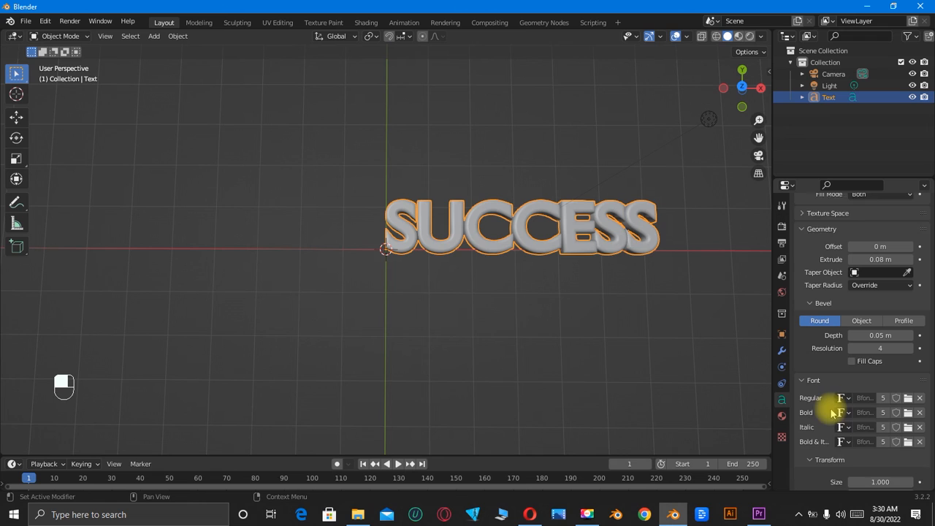
- Set the SUCCESS text's font size to 1.030, and try a shear of -0.800 before returning it to 0
scroll(830, 417, down, 2)
scroll(831, 414, down, 1)
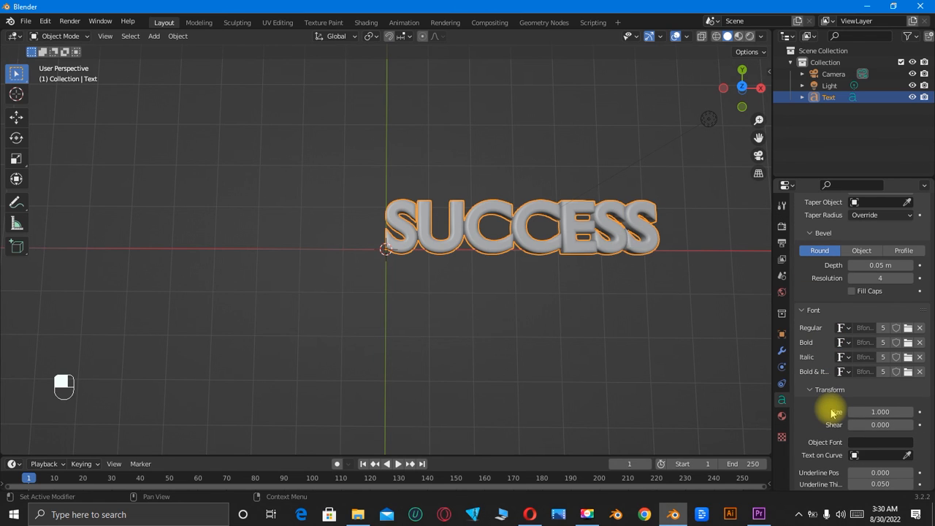
click(809, 392)
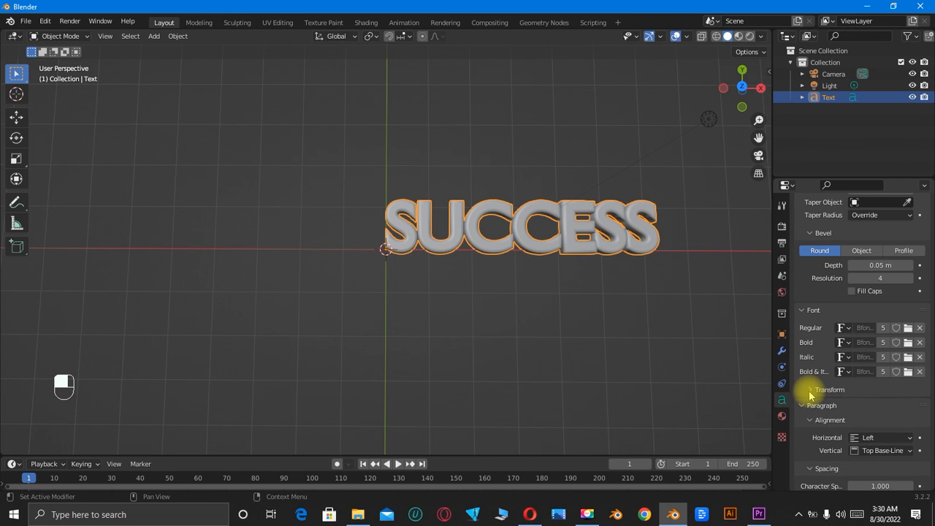
click(810, 393)
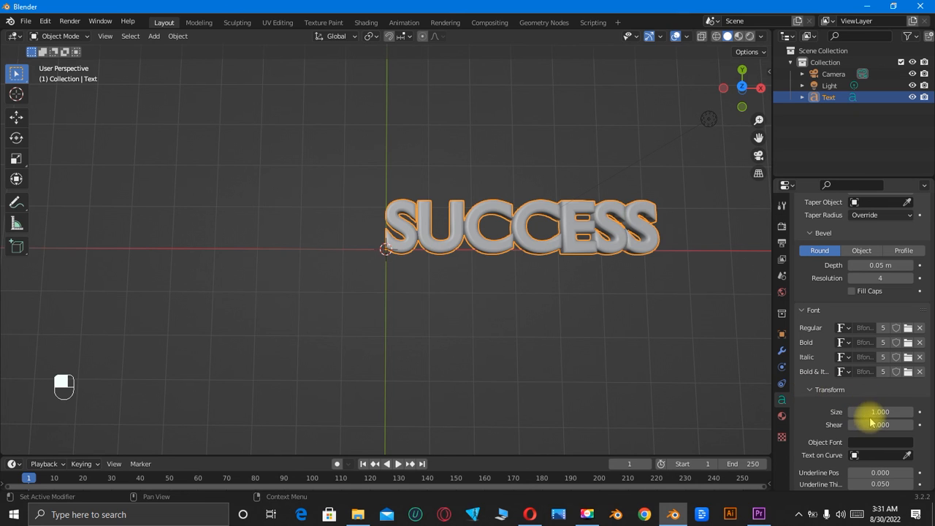
mouse_move(880, 412)
mouse_down()
mouse_move(921, 412)
mouse_move(861, 412)
mouse_move(929, 411)
mouse_move(888, 411)
mouse_up()
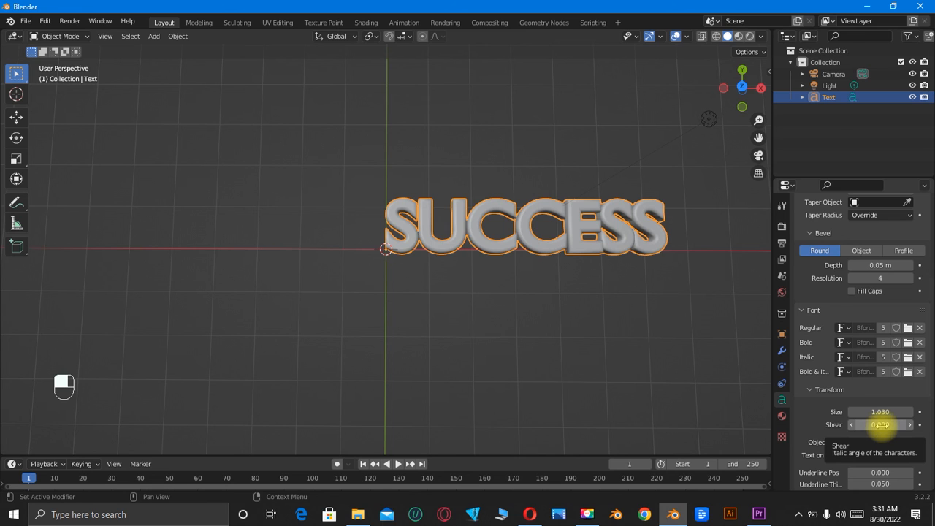
drag(881, 425, 819, 425)
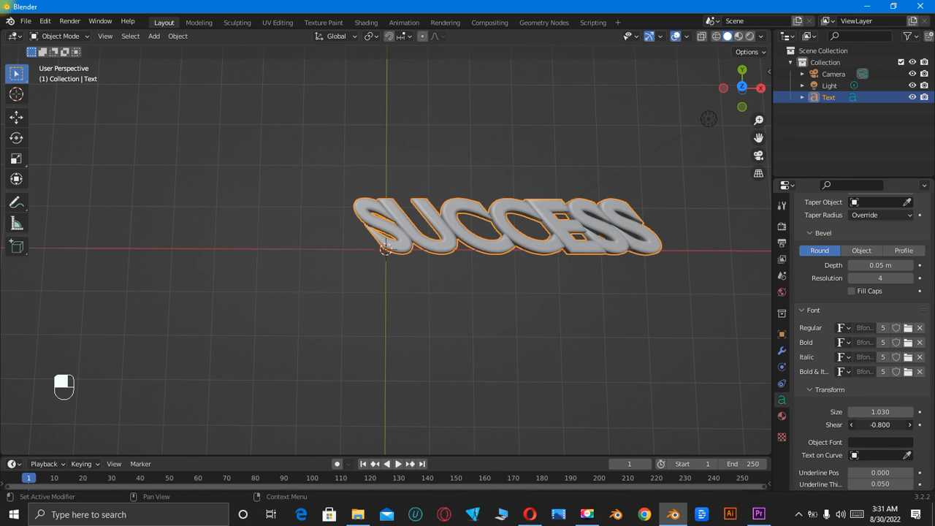
drag(818, 425, 863, 425)
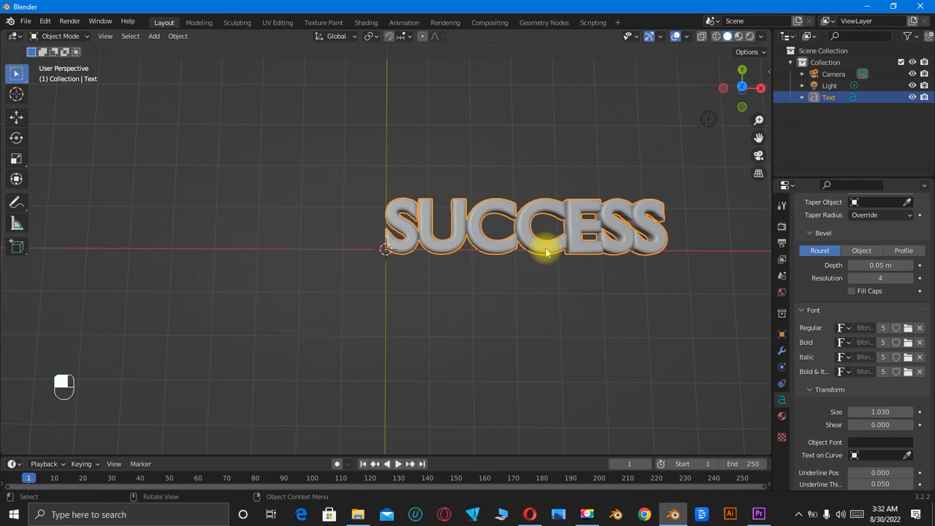
- Add a Bezier curve to the scene at the 3D cursor
key(shift)
key(shift+a)
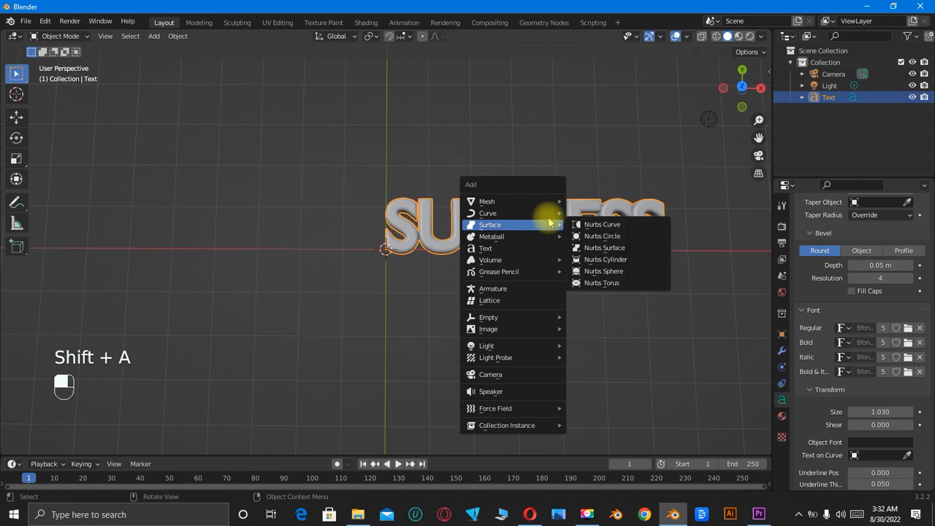
mouse_move(548, 214)
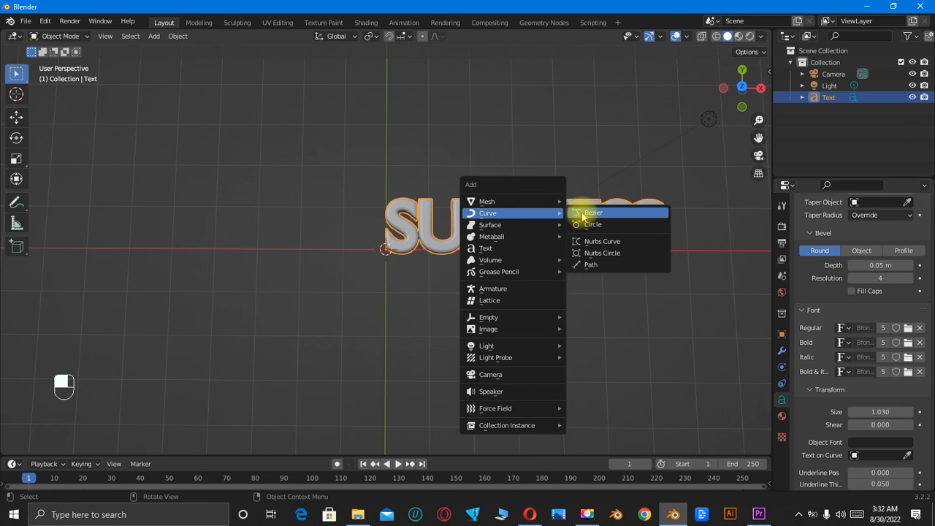
click(582, 217)
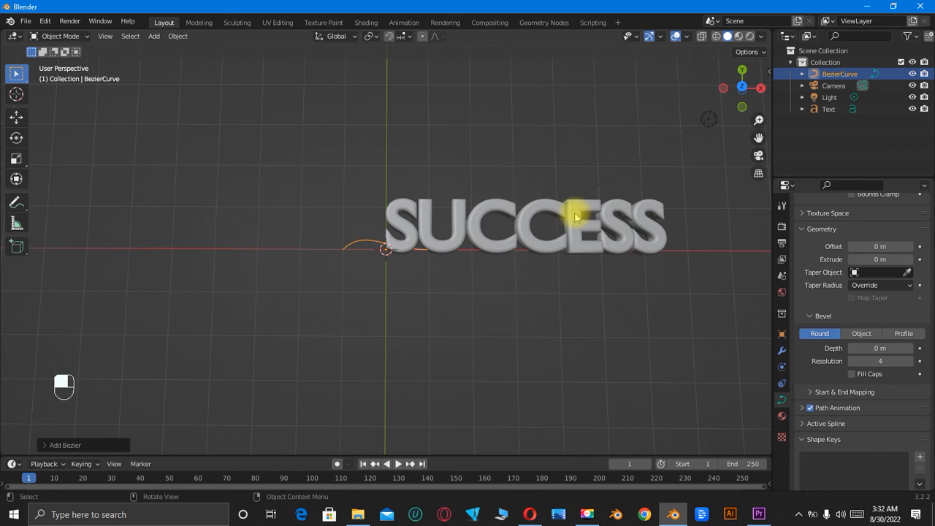